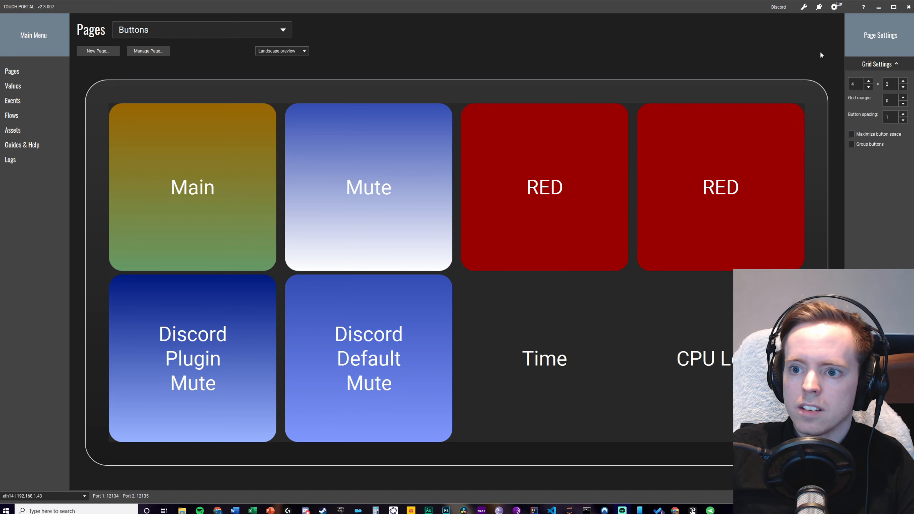
{"action": "left_click", "coordinate": [803, 7]}
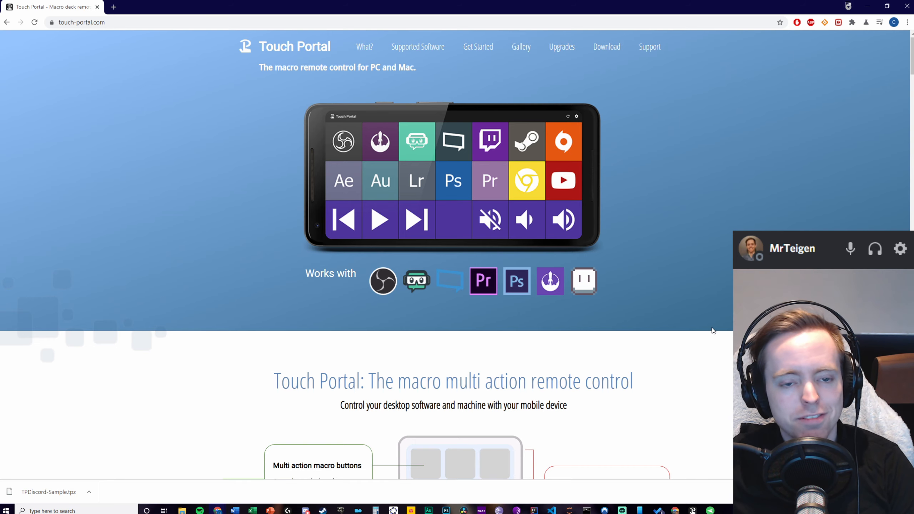
Look through the Touch Portal website's integrated services, getting-started guide and shared pages down to the Popular Plug-ins section
{"action": "scroll", "coordinate": [694, 271], "scroll_direction": "down", "scroll_amount": 8}
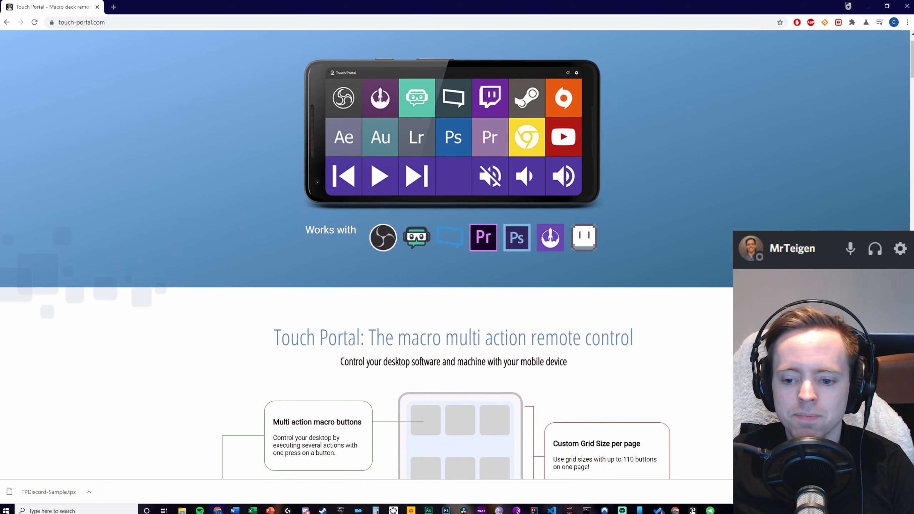
{"action": "scroll", "coordinate": [367, 252], "scroll_direction": "down", "scroll_amount": 15}
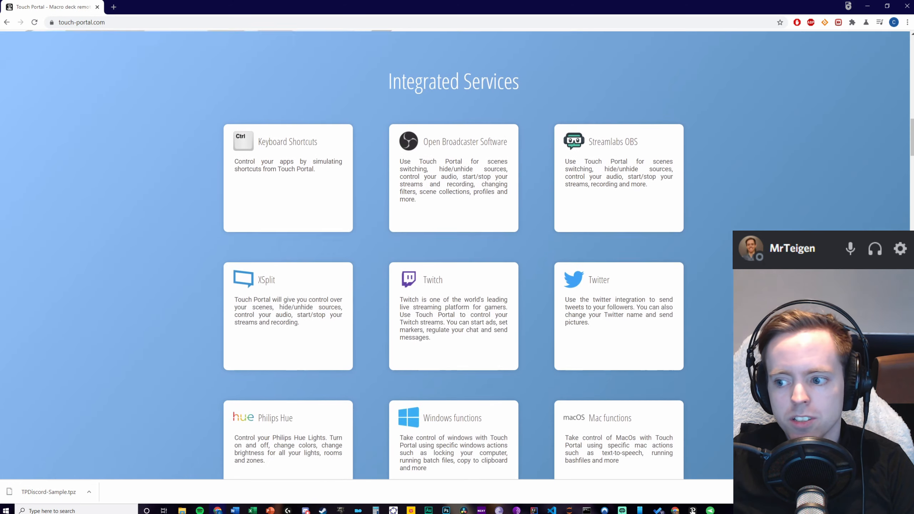
{"action": "scroll", "coordinate": [453, 252], "scroll_direction": "down", "scroll_amount": 5}
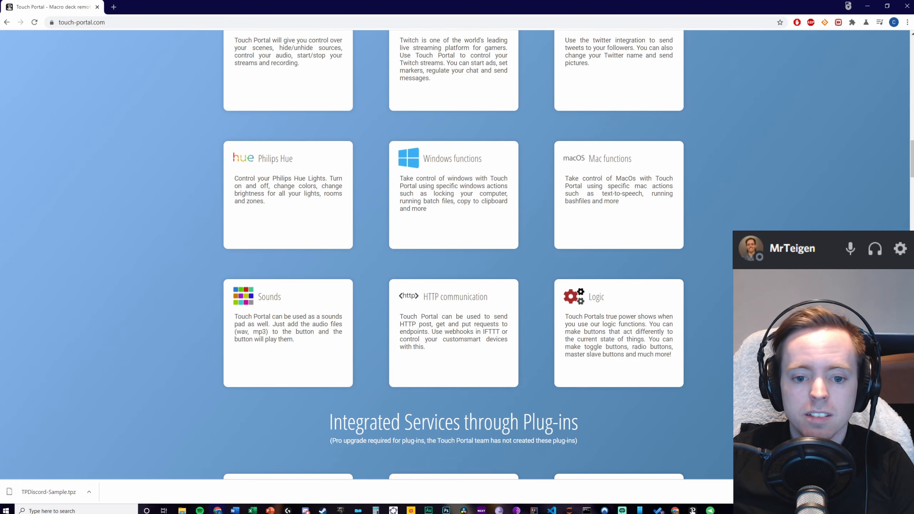
{"action": "scroll", "coordinate": [453, 252], "scroll_direction": "down", "scroll_amount": 15}
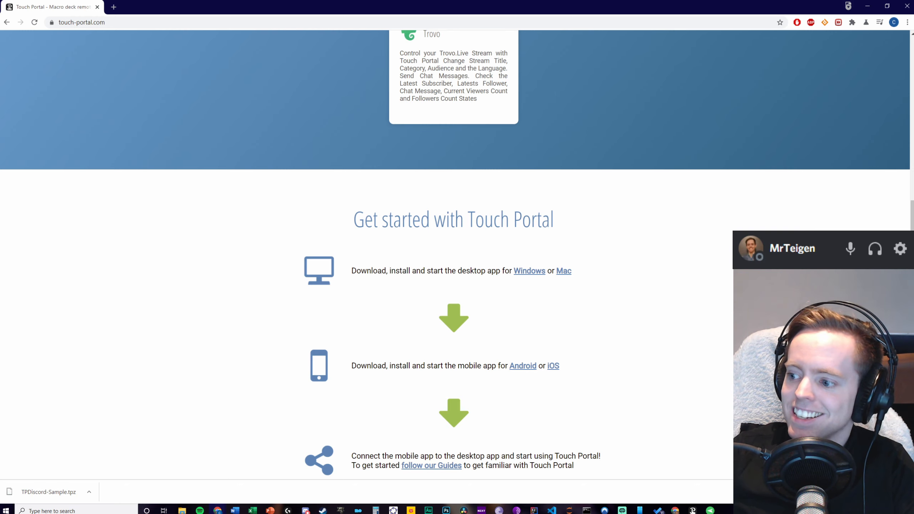
{"action": "scroll", "coordinate": [632, 346], "scroll_direction": "down", "scroll_amount": 15}
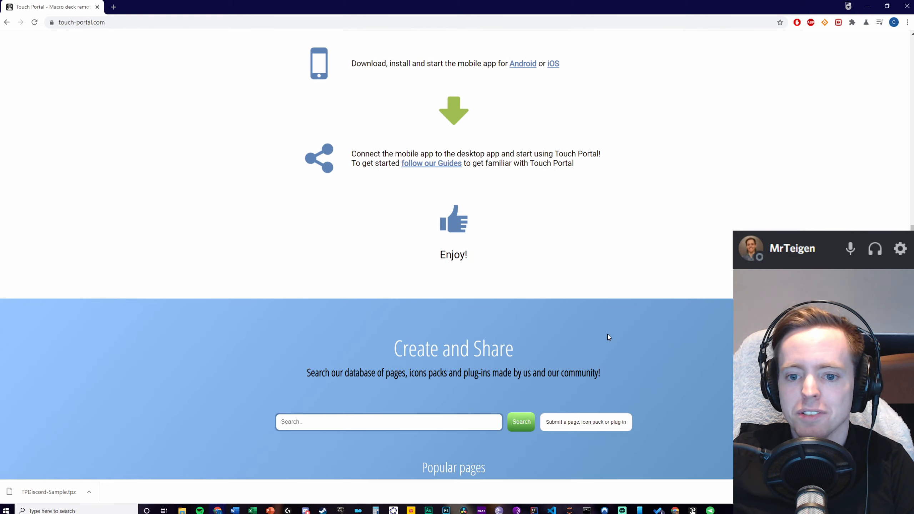
{"action": "scroll", "coordinate": [603, 276], "scroll_direction": "down", "scroll_amount": 1}
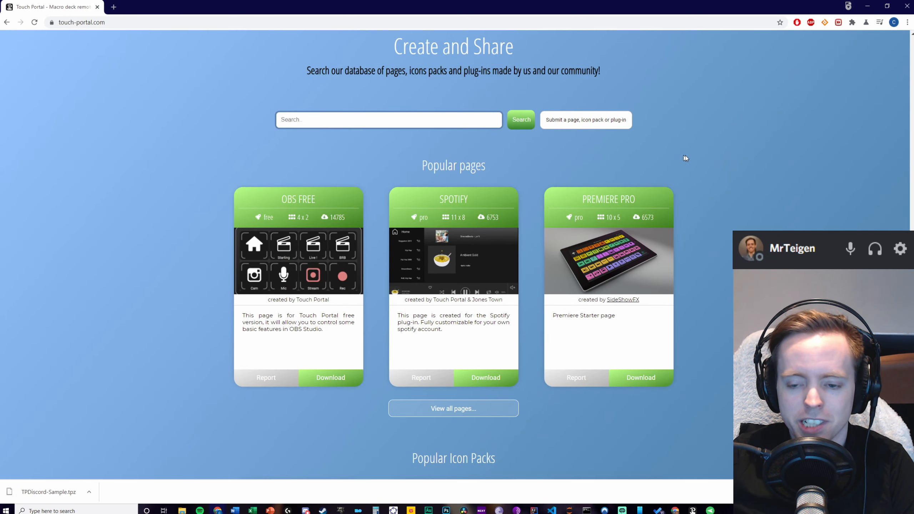
{"action": "scroll", "coordinate": [685, 156], "scroll_direction": "down", "scroll_amount": 5}
{"action": "scroll", "coordinate": [725, 166], "scroll_direction": "down", "scroll_amount": 6}
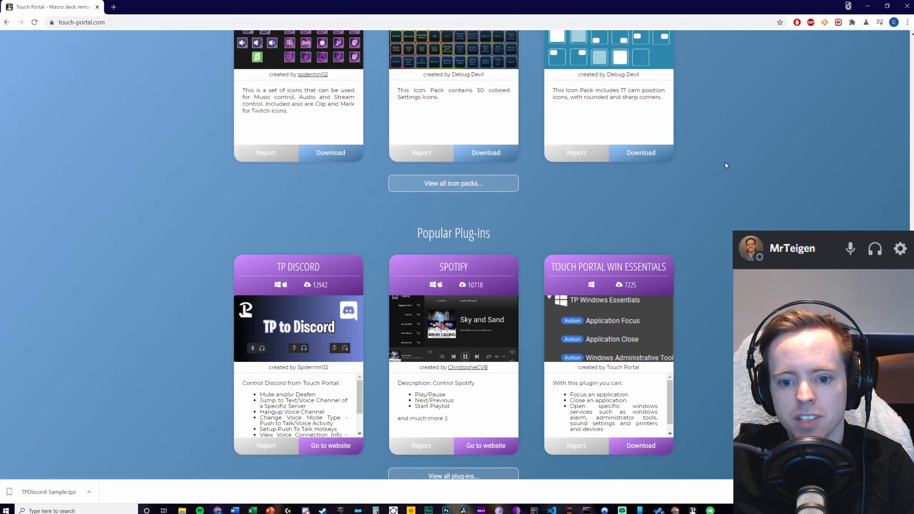
{"action": "scroll", "coordinate": [726, 166], "scroll_direction": "down", "scroll_amount": 2}
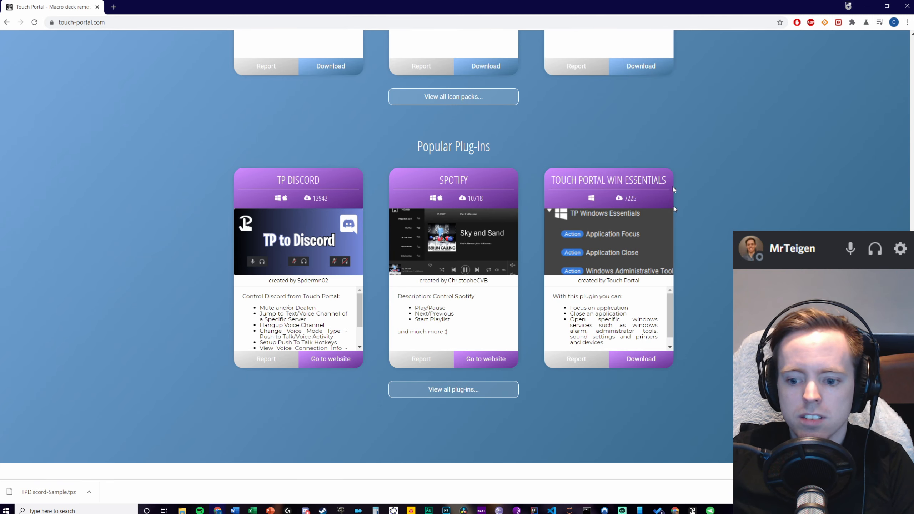
Follow the TP Discord plug-in's website link to GitHub and open the TPDiscord-Win.tpp installer file page
{"action": "left_click", "coordinate": [905, 491]}
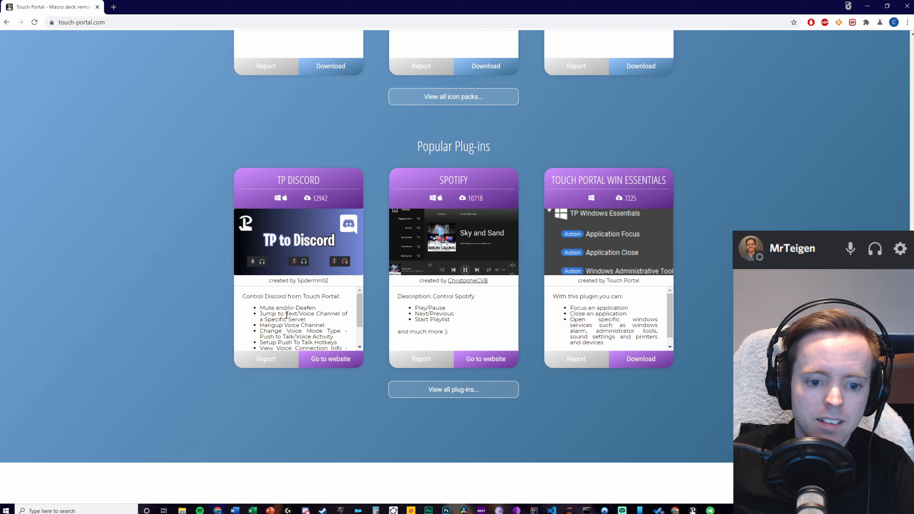
{"action": "left_click", "coordinate": [331, 358]}
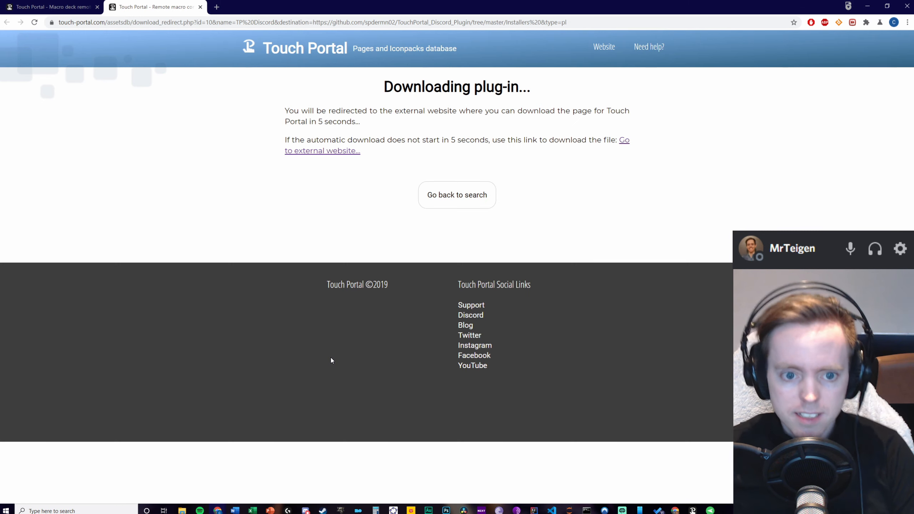
{"action": "left_click", "coordinate": [329, 150]}
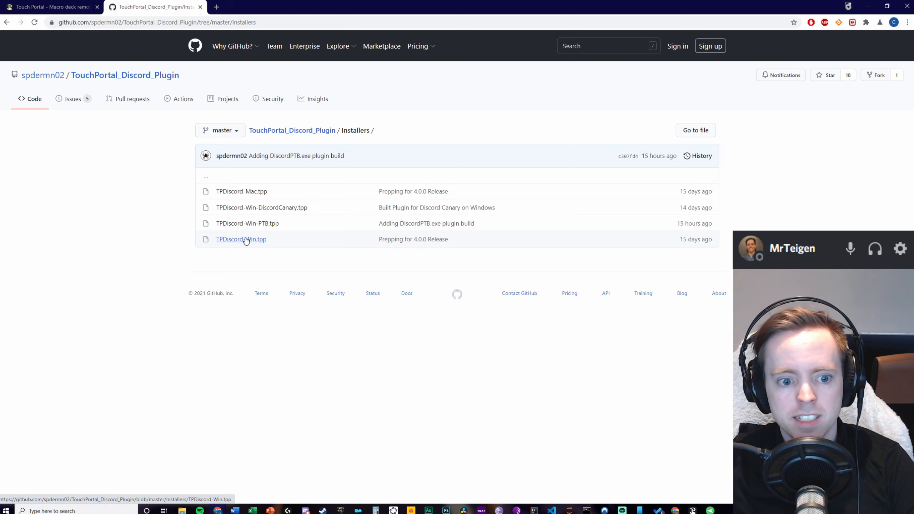
{"action": "left_click", "coordinate": [224, 245]}
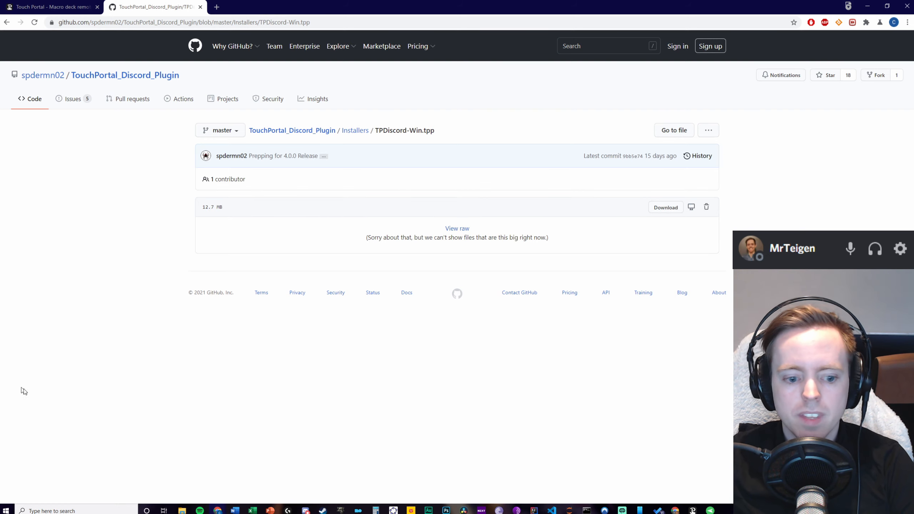
Switch to Touch Portal and check where its plug-in import option is located, without importing anything
{"action": "left_click", "coordinate": [692, 510]}
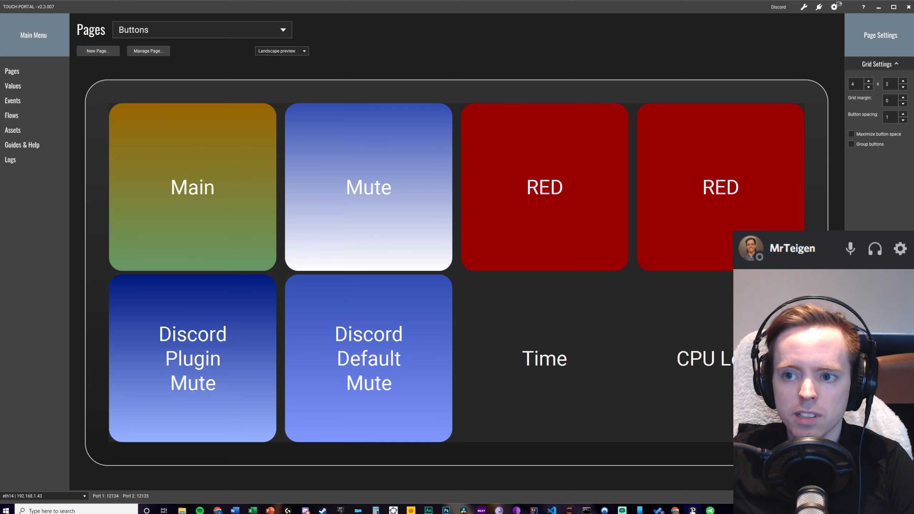
{"action": "left_click", "coordinate": [804, 8]}
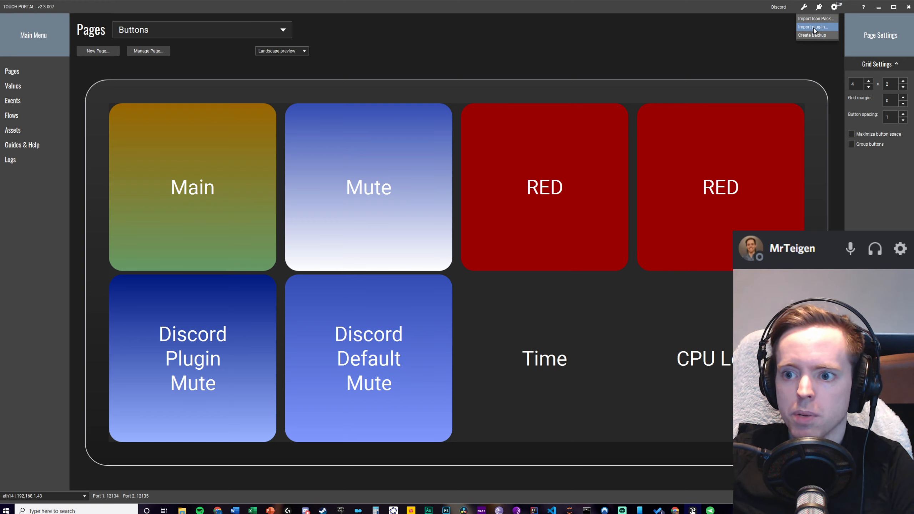
{"action": "left_click", "coordinate": [450, 9]}
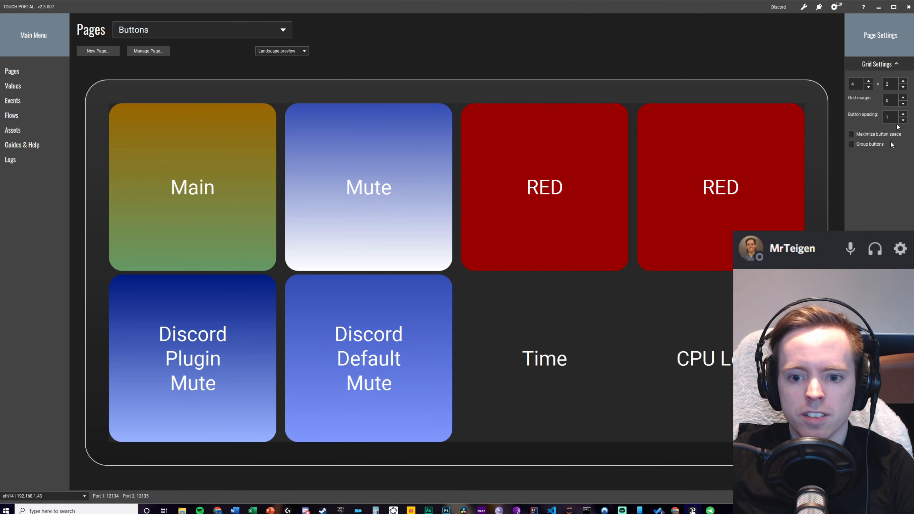
Return to the browser and read the Installation and Configuration section of the TouchPortal_Discord_Plugin README
{"action": "left_click", "coordinate": [878, 7]}
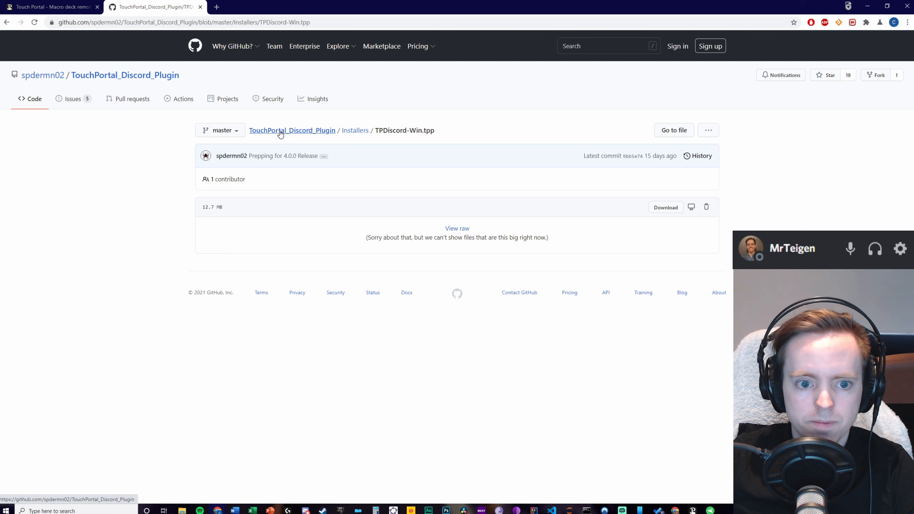
{"action": "left_click", "coordinate": [325, 133]}
{"action": "scroll", "coordinate": [267, 348], "scroll_direction": "down", "scroll_amount": 3}
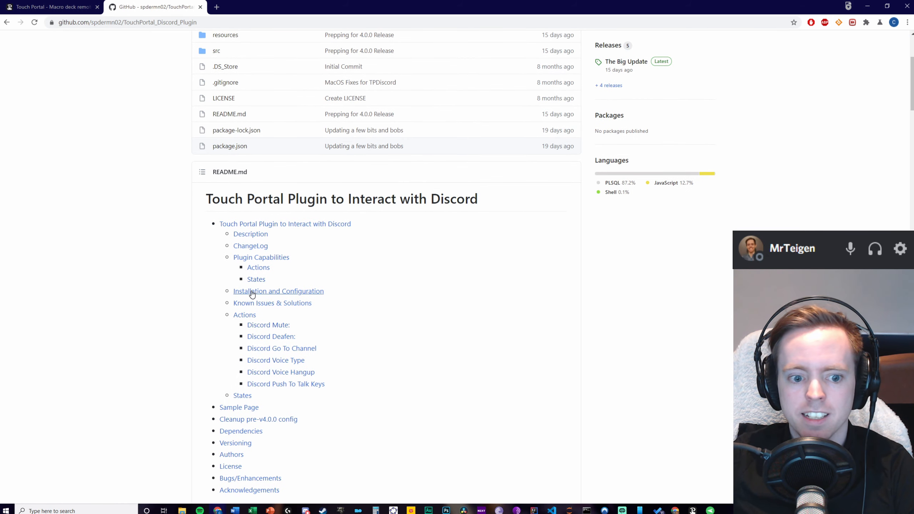
{"action": "left_click", "coordinate": [303, 292]}
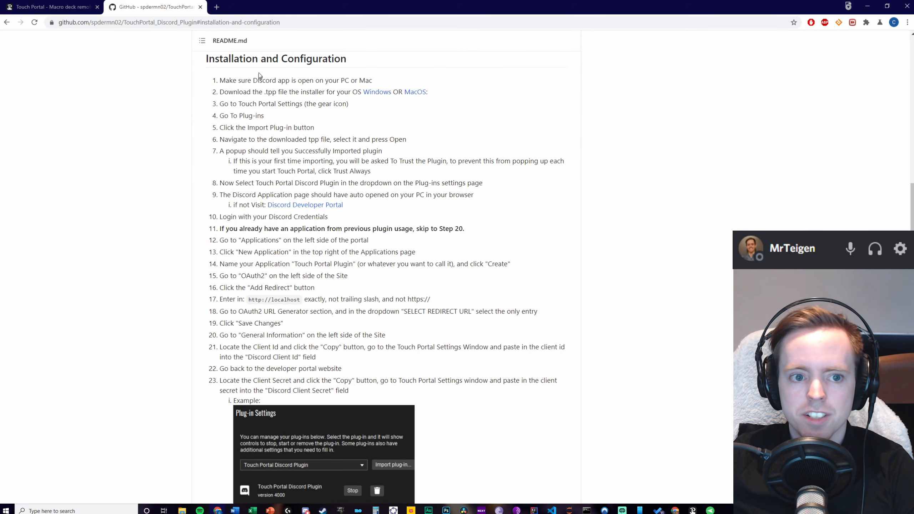
{"action": "scroll", "coordinate": [273, 223], "scroll_direction": "down", "scroll_amount": 8}
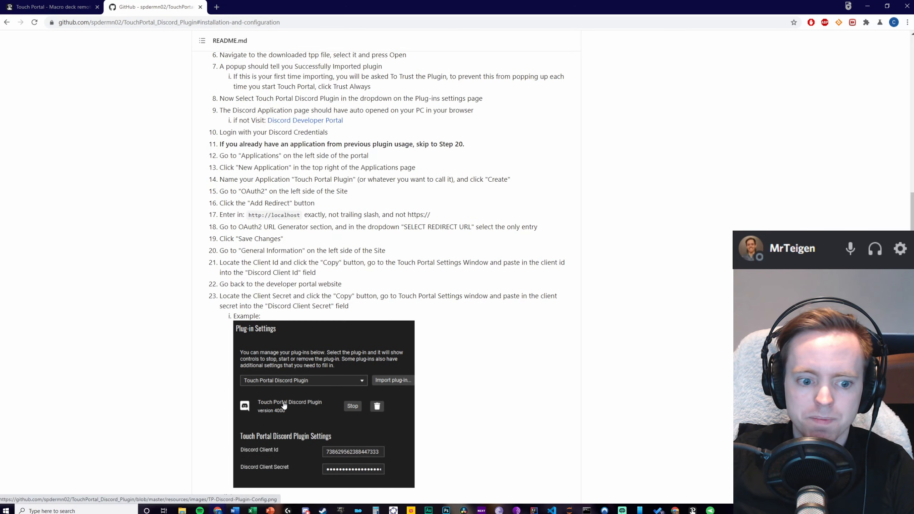
{"action": "scroll", "coordinate": [290, 400], "scroll_direction": "down", "scroll_amount": 5}
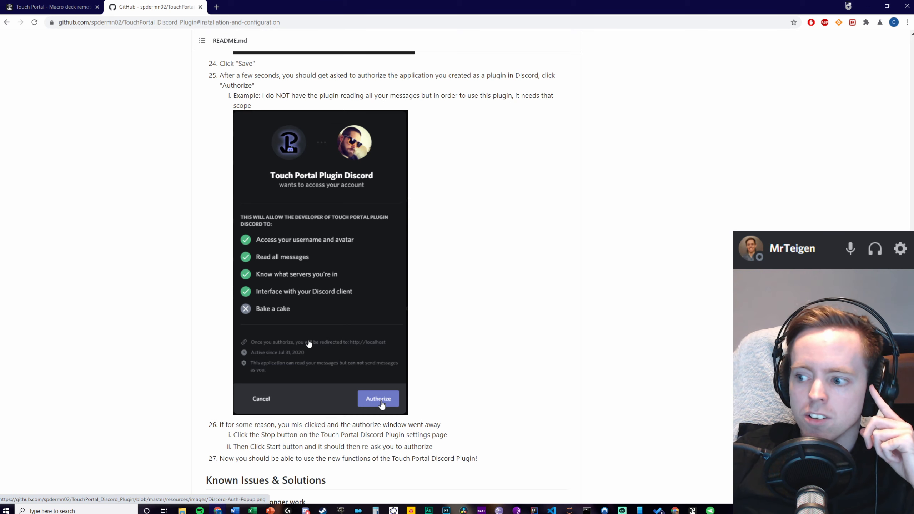
Switch to Touch Portal, open the Discord Plugin Mute button for editing and examine the available Discord actions
{"action": "left_click", "coordinate": [692, 511]}
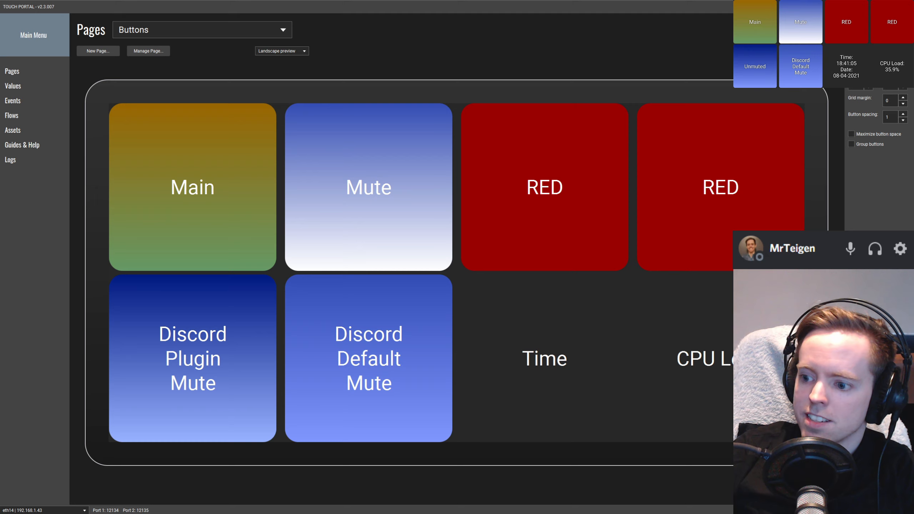
{"action": "left_click", "coordinate": [182, 414]}
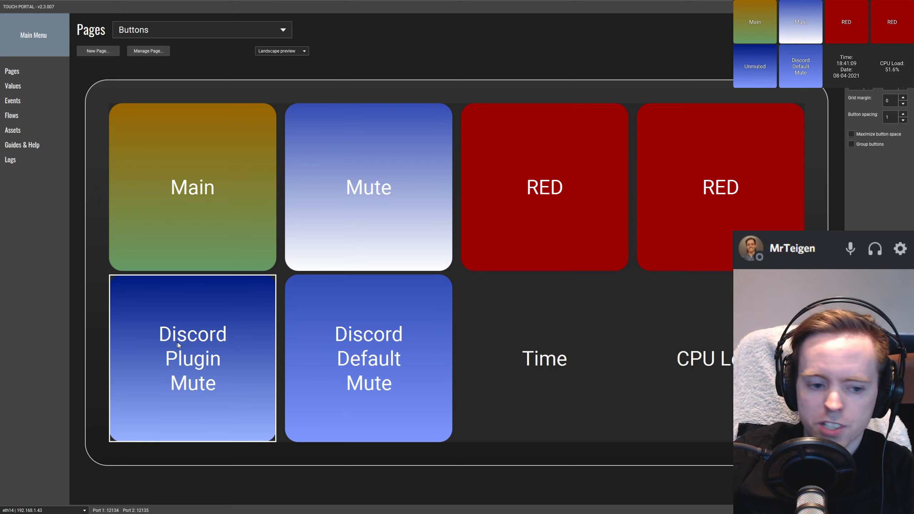
{"action": "double_click", "coordinate": [199, 350]}
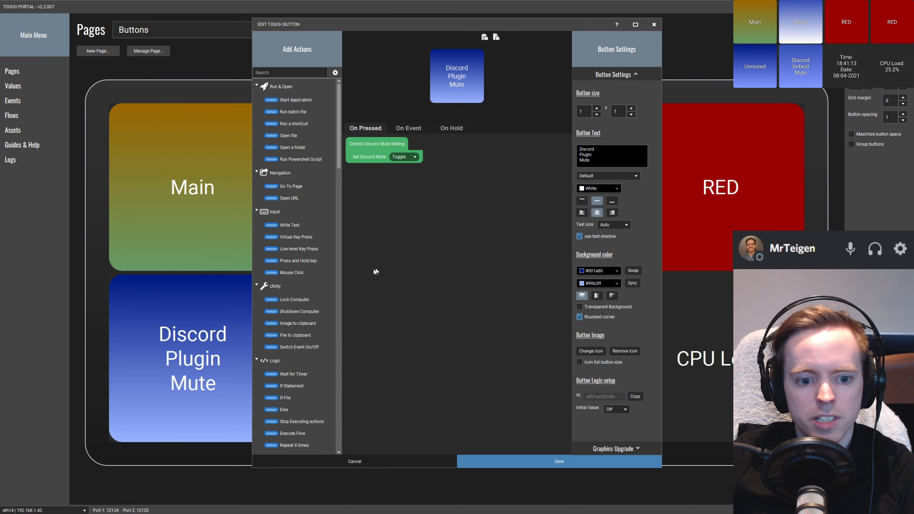
{"action": "left_click_drag", "start_coordinate": [339, 136], "coordinate": [331, 431]}
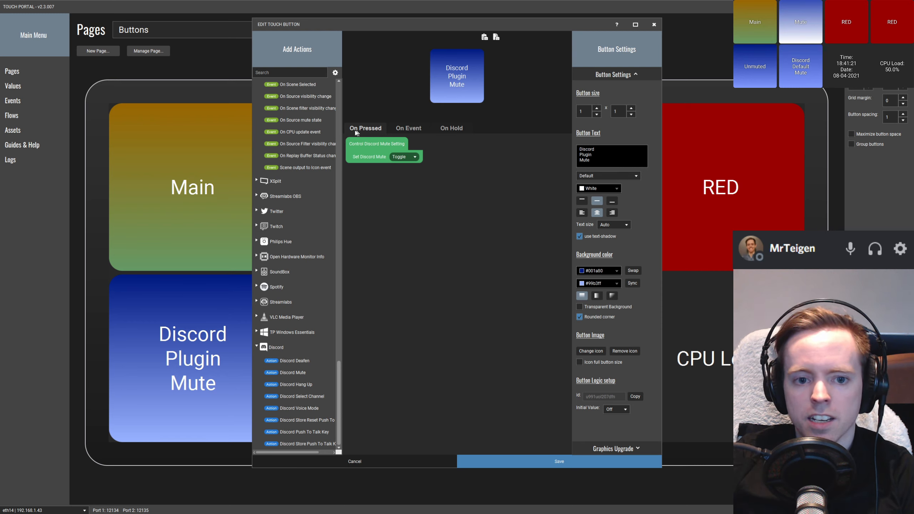
Examine the button's On Event responses to the Discord Mute state and save the button
{"action": "left_click", "coordinate": [414, 130]}
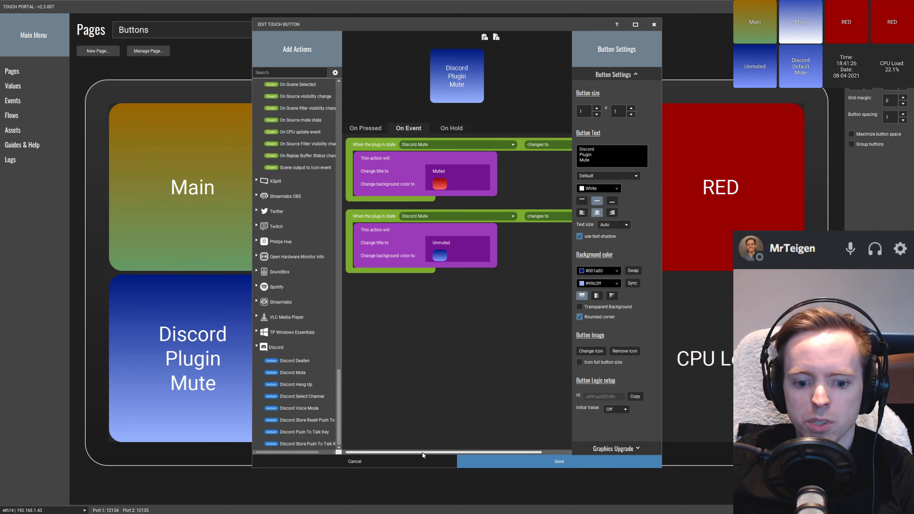
{"action": "left_click_drag", "start_coordinate": [424, 452], "coordinate": [451, 452]}
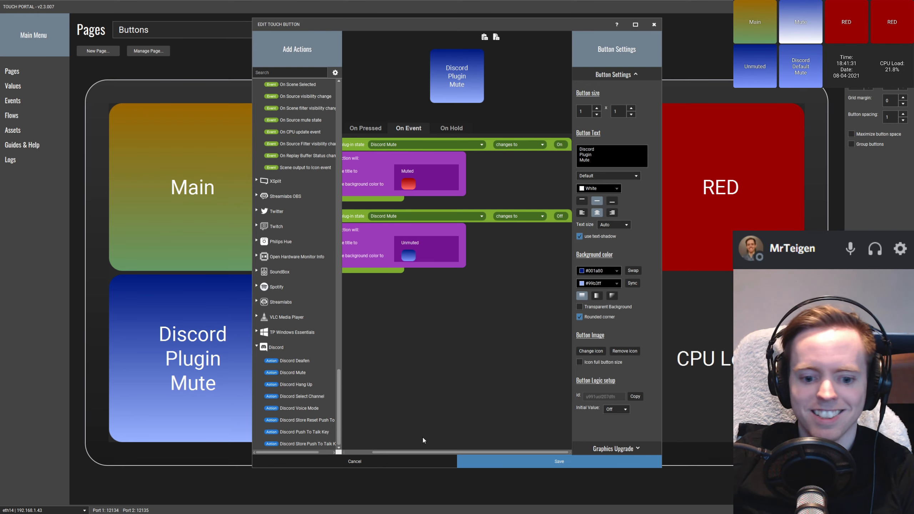
{"action": "left_click_drag", "start_coordinate": [422, 453], "coordinate": [402, 453]}
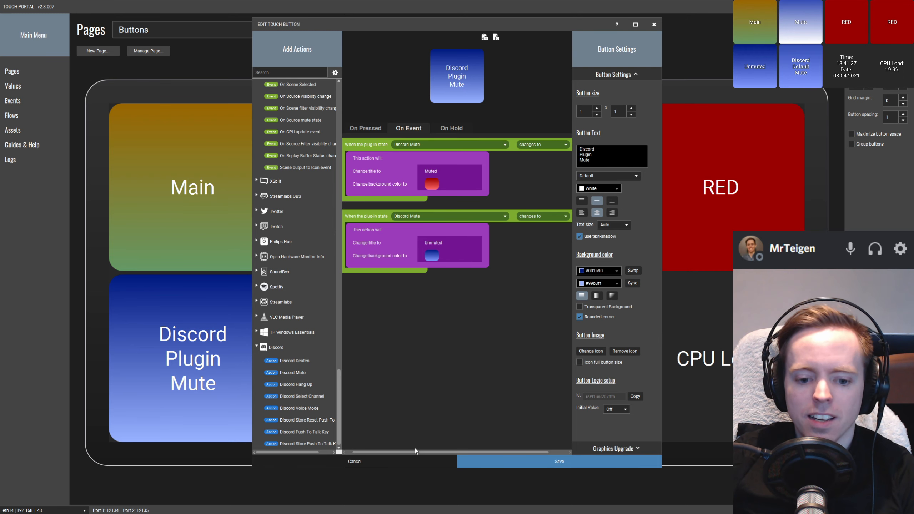
{"action": "mouse_move", "coordinate": [419, 453]}
{"action": "left_mouse_down"}
{"action": "mouse_move", "coordinate": [439, 453]}
{"action": "mouse_move", "coordinate": [403, 453]}
{"action": "left_mouse_up"}
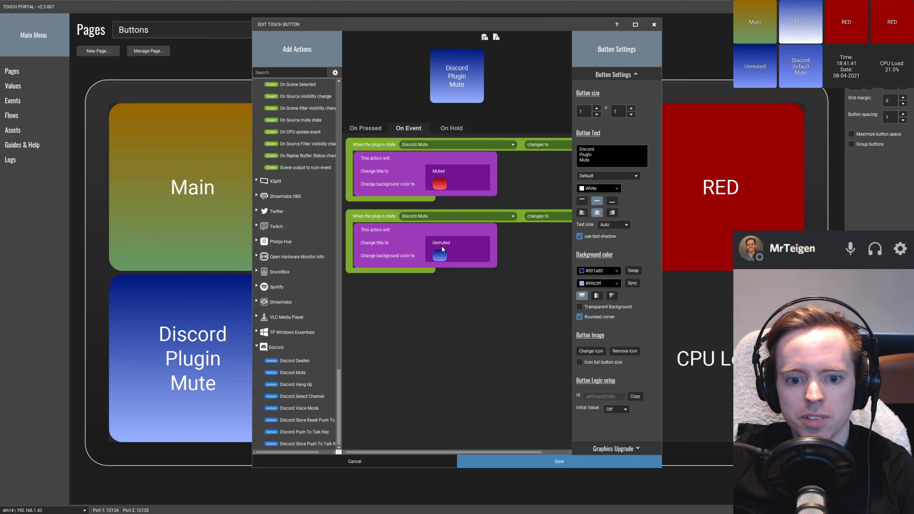
{"action": "left_click", "coordinate": [515, 462]}
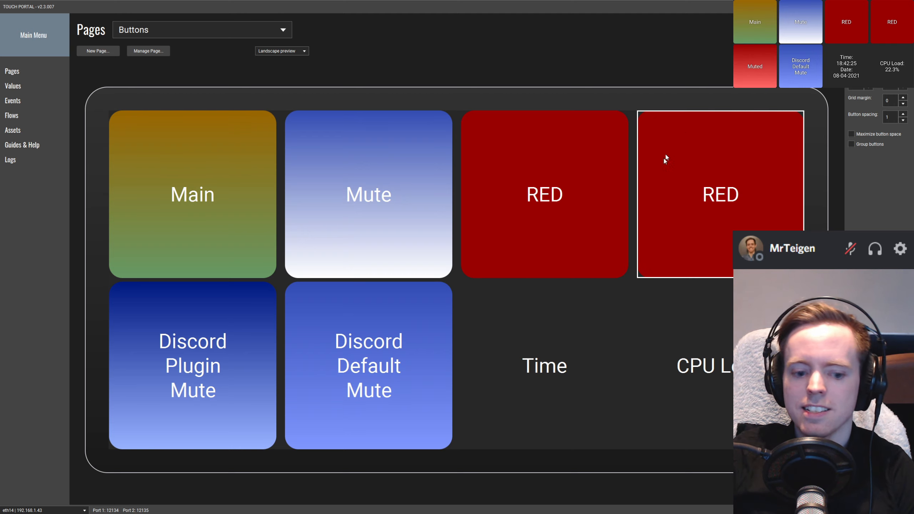
Reopen the Discord Plugin Mute button to recheck its pressed action and event responses, and cancel the edit
{"action": "left_click", "coordinate": [206, 356]}
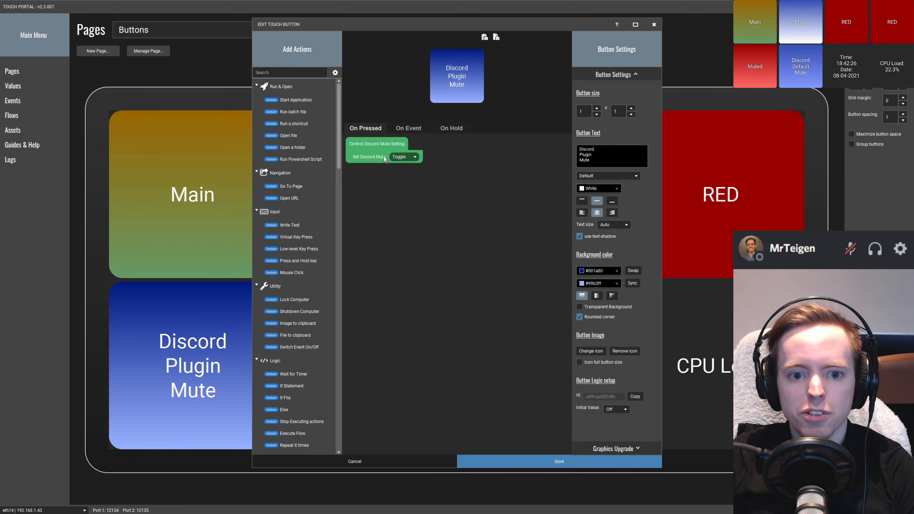
{"action": "left_click", "coordinate": [414, 129]}
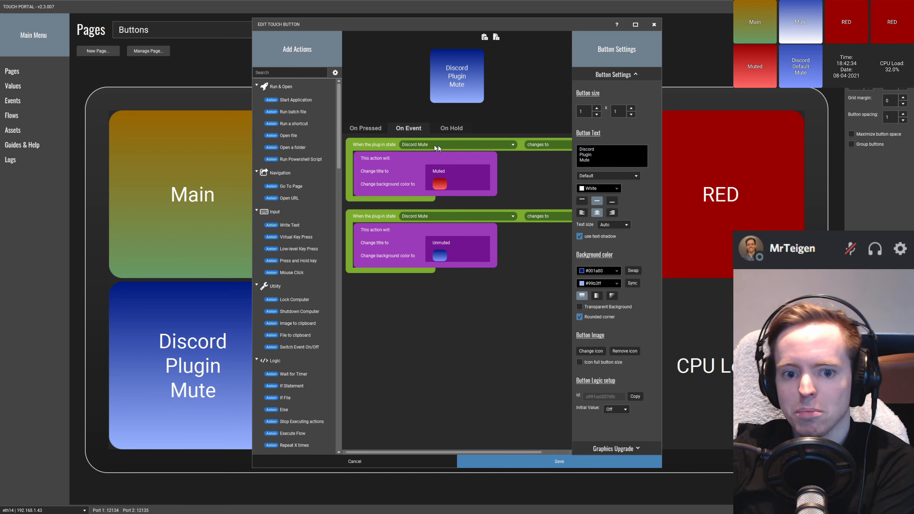
{"action": "left_click", "coordinate": [413, 466]}
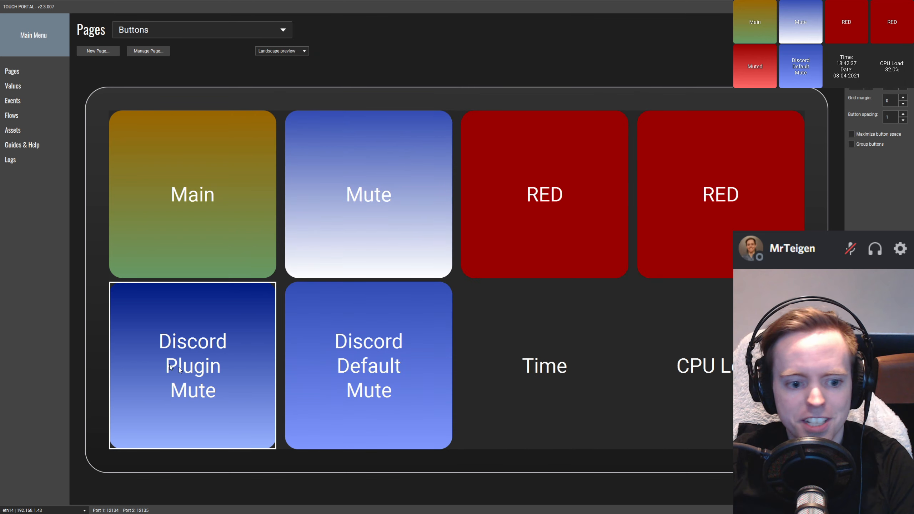
Copy the Discord Plugin Mute button from the Buttons page and paste it into the empty slot beside Discord Sample on the (main) page
{"action": "right_click", "coordinate": [187, 343]}
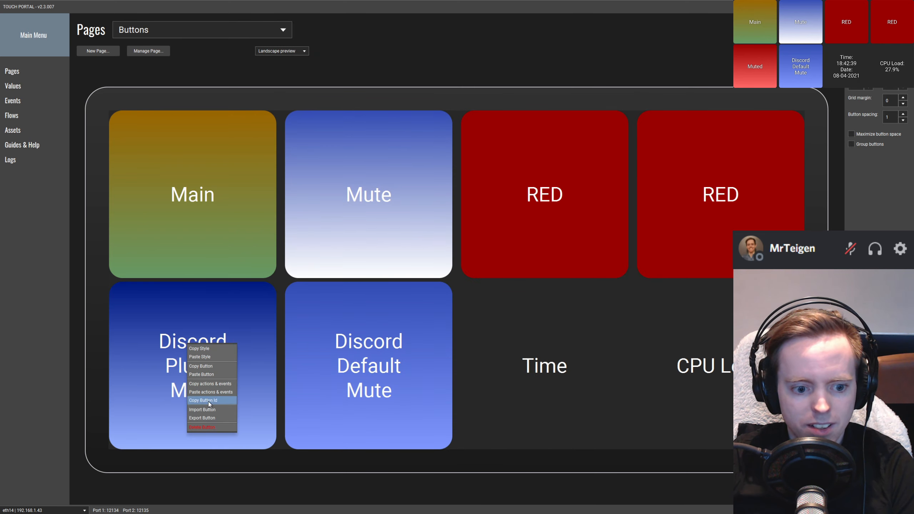
{"action": "left_click", "coordinate": [206, 367]}
{"action": "left_click", "coordinate": [175, 29]}
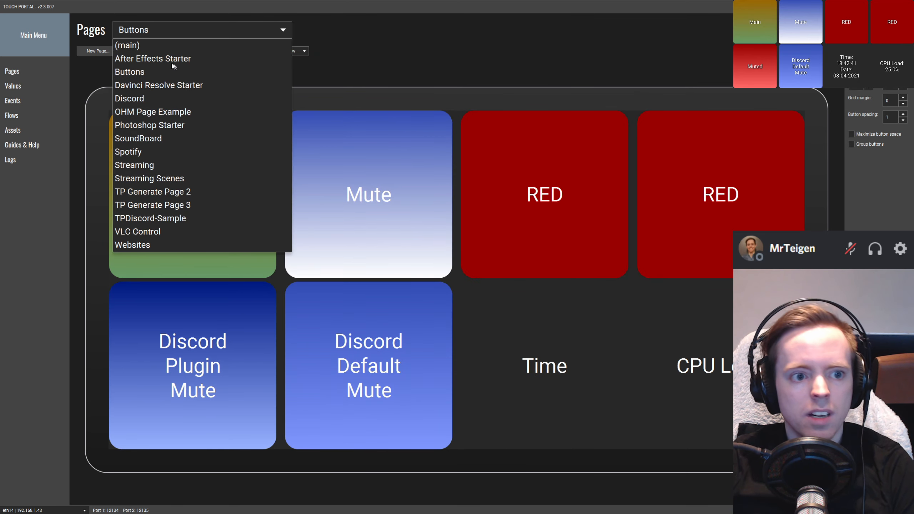
{"action": "left_click", "coordinate": [146, 47]}
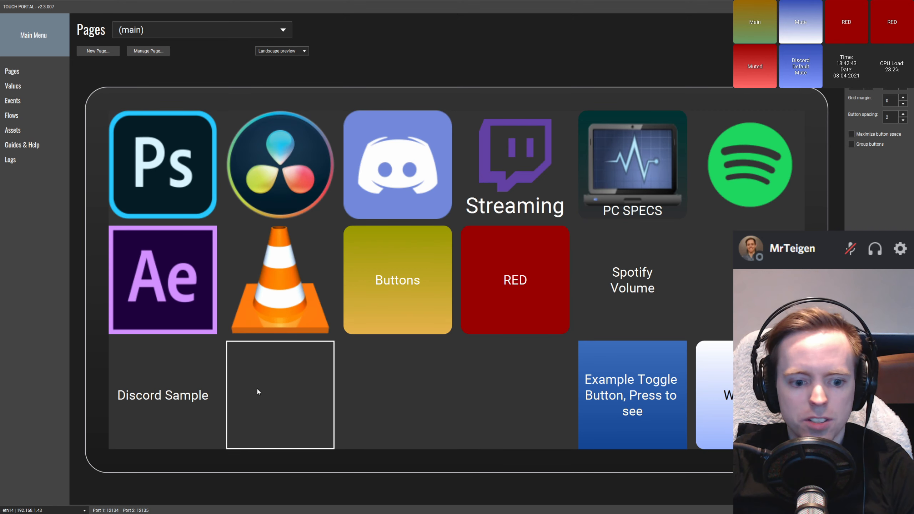
{"action": "right_click", "coordinate": [283, 393]}
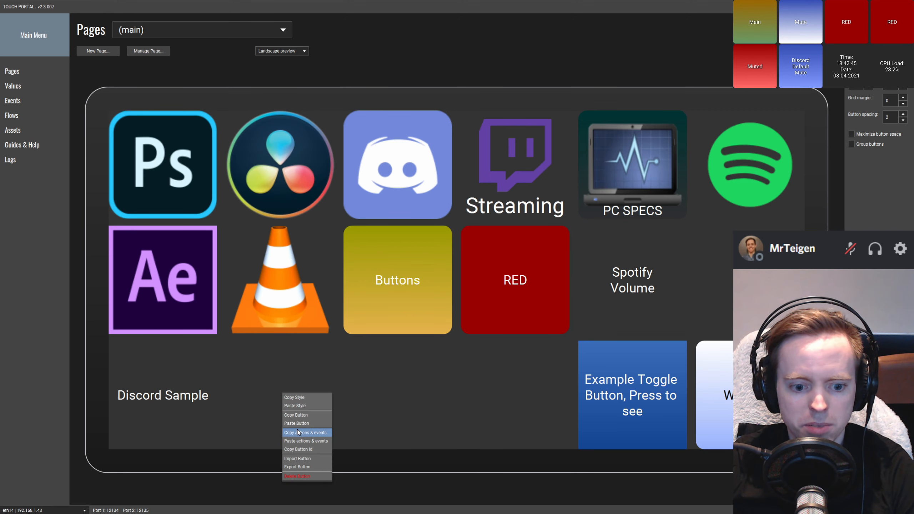
{"action": "left_click", "coordinate": [310, 424]}
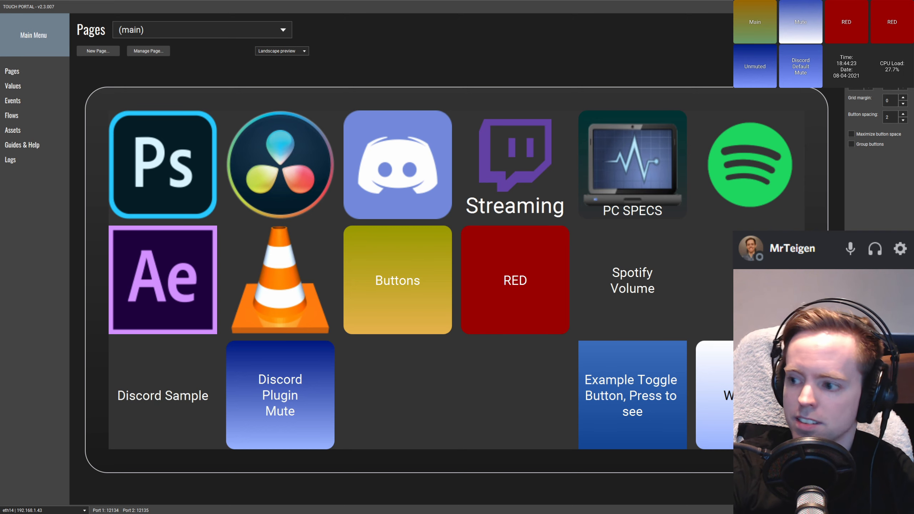
Toggle the Discord microphone mute on and off repeatedly to test the mute buttons' state syncing
{"action": "key", "text": "ctrl+shift+m"}
{"action": "key", "text": "ctrl+shift+m"}
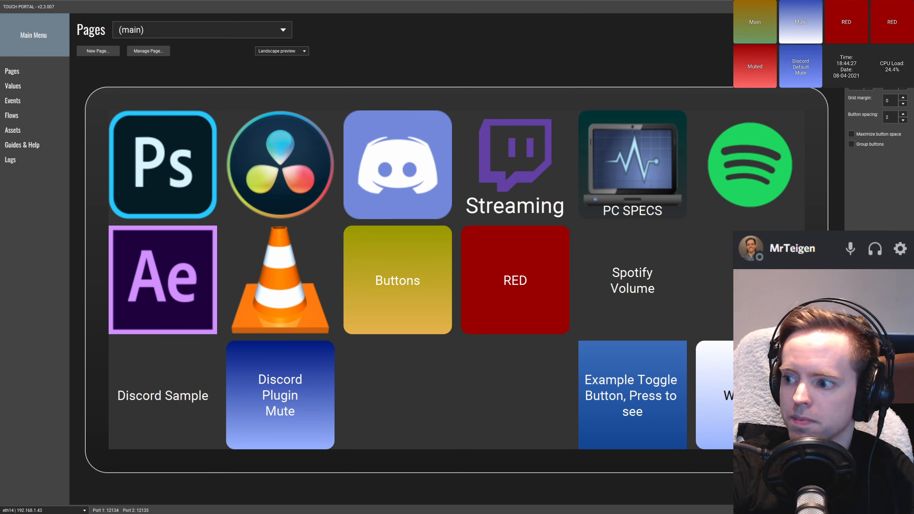
{"action": "key", "text": "ctrl+shift+m"}
{"action": "key", "text": "ctrl+shift+m"}
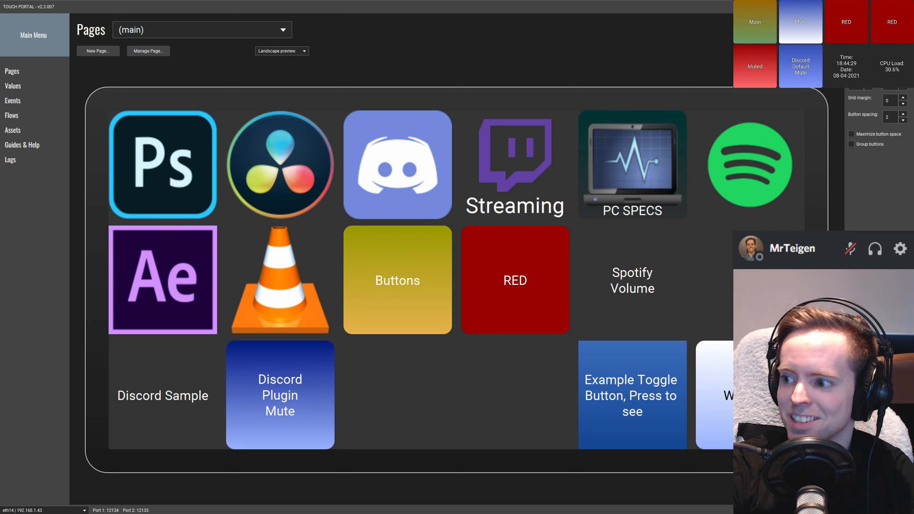
{"action": "key", "text": "ctrl+shift+m"}
{"action": "key", "text": "ctrl+shift+m"}
{"action": "key", "text": "ctrl+shift+m"}
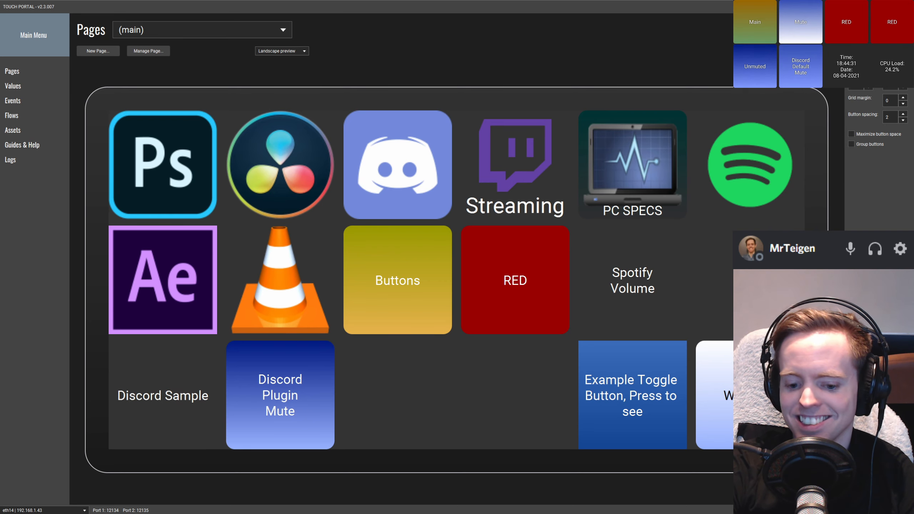
{"action": "key", "text": "ctrl+shift+m"}
{"action": "key", "text": "ctrl+shift+m"}
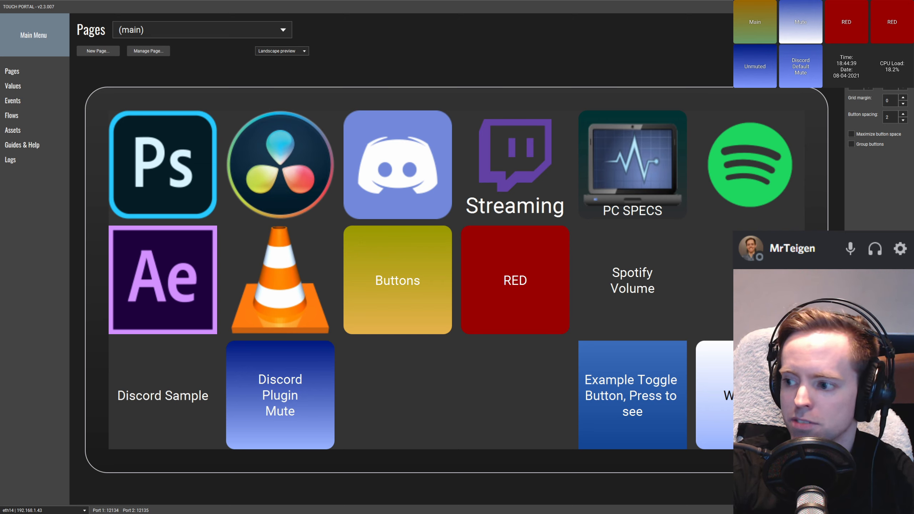
{"action": "left_click", "coordinate": [800, 22]}
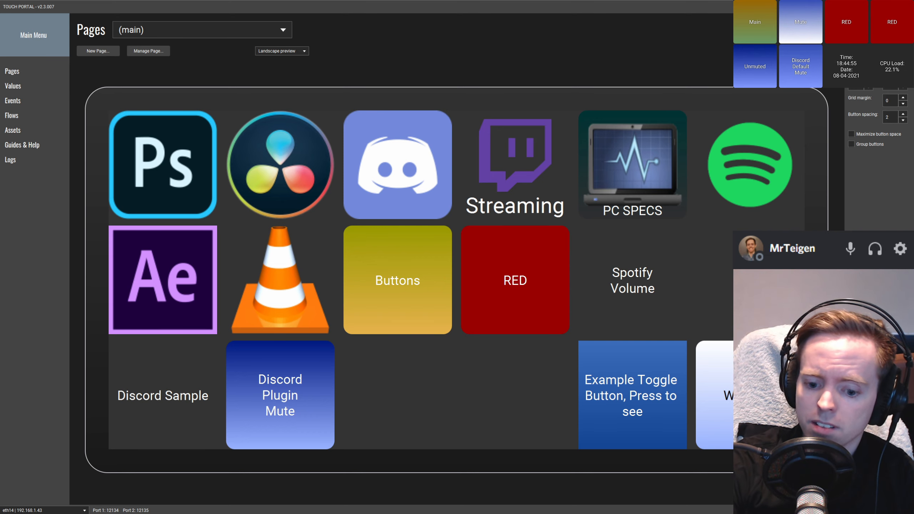
{"action": "key", "text": "ctrl+shift+m"}
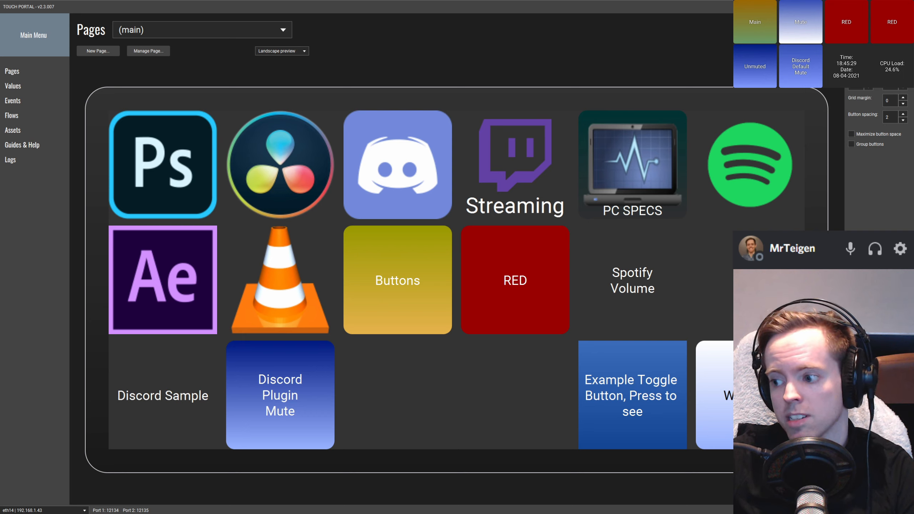
{"action": "key", "text": "ctrl+shift+m"}
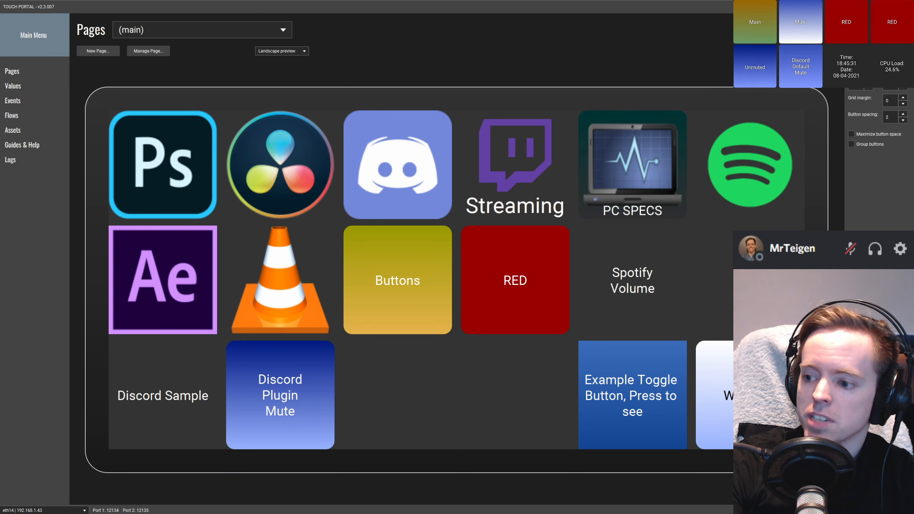
{"action": "key", "text": "ctrl+shift+m"}
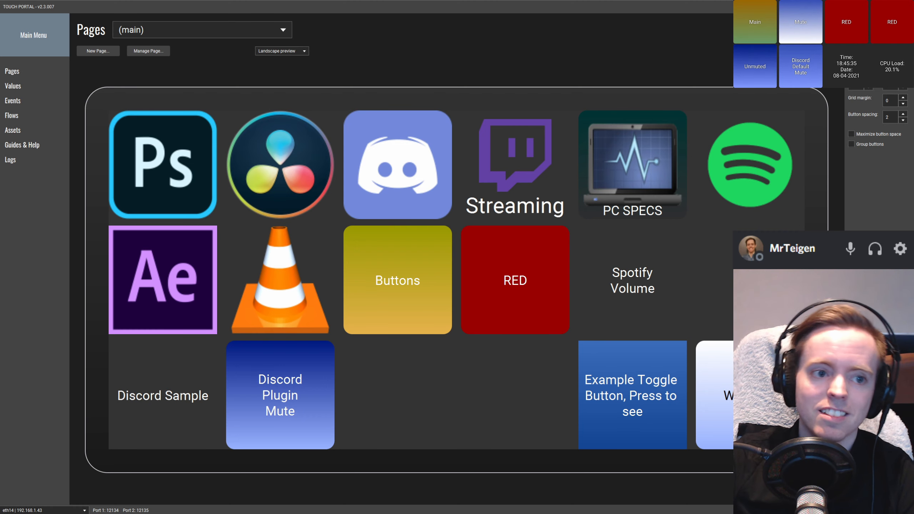
Show the Buttons page, examine the name and default value of the Advanced Toggle State value, and save it
{"action": "left_click", "coordinate": [220, 30]}
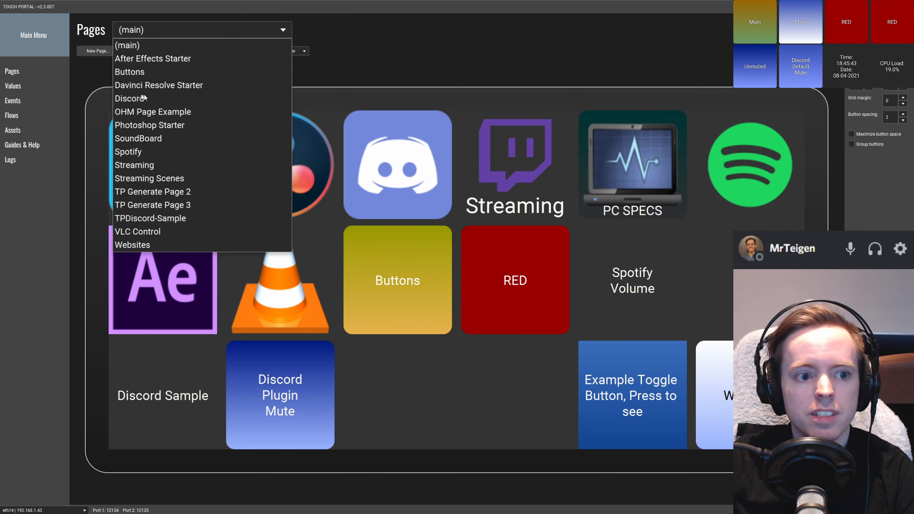
{"action": "left_click", "coordinate": [133, 73]}
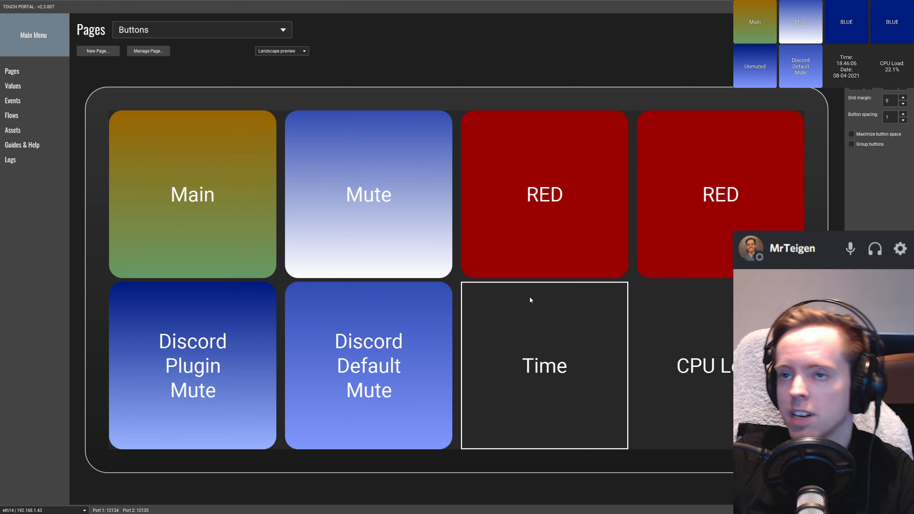
{"action": "left_click", "coordinate": [15, 86]}
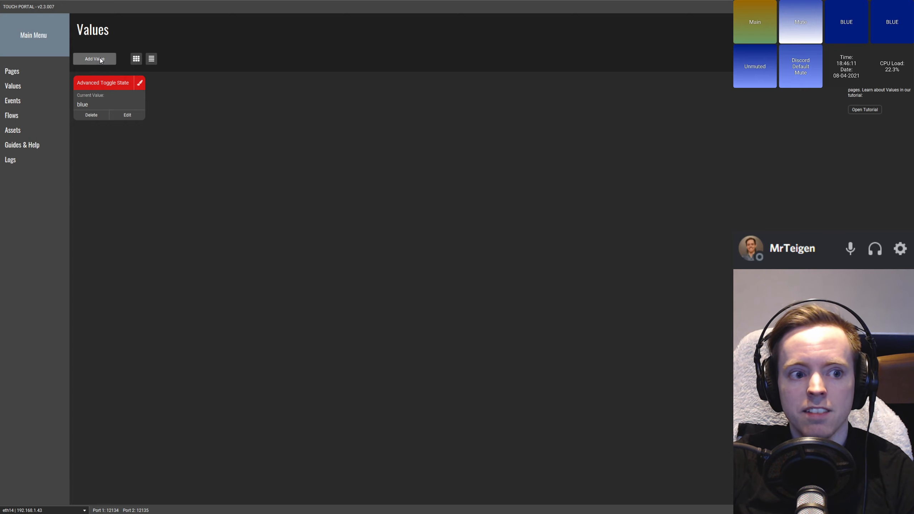
{"action": "left_click", "coordinate": [127, 115]}
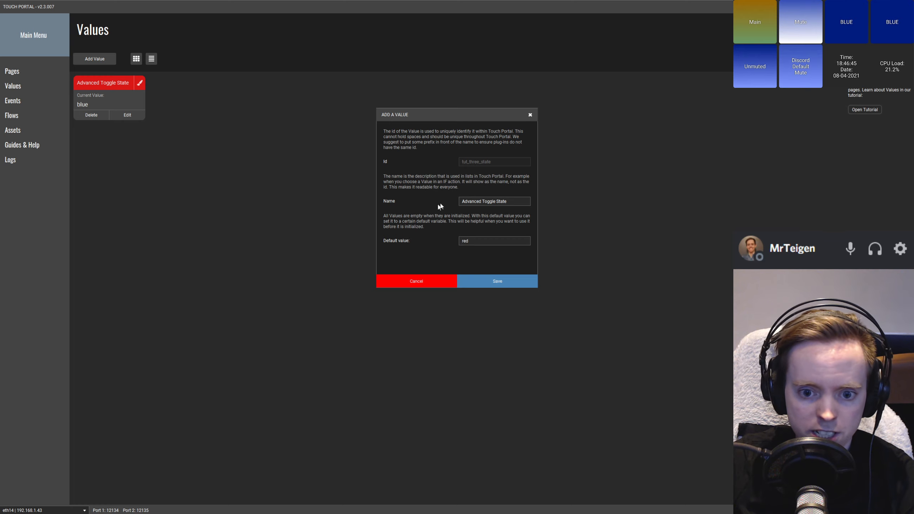
{"action": "left_click_drag", "start_coordinate": [462, 201], "coordinate": [526, 202]}
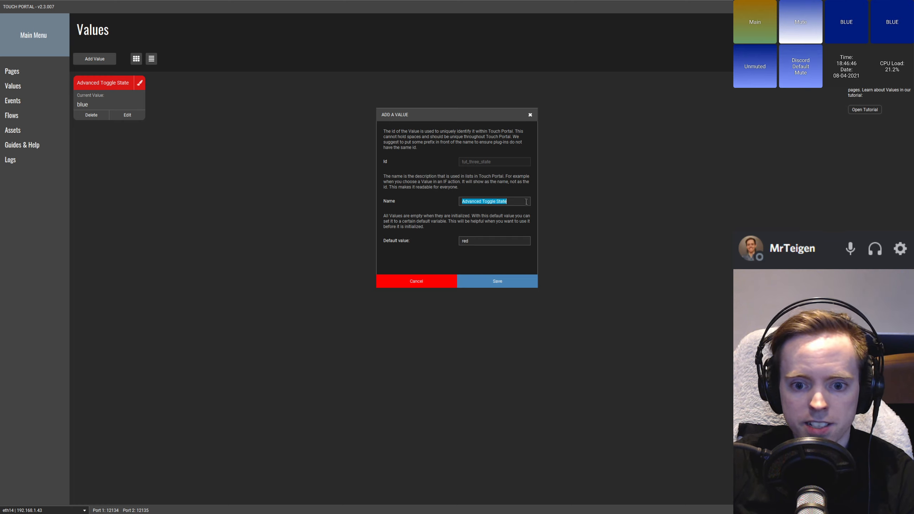
{"action": "left_click", "coordinate": [518, 202]}
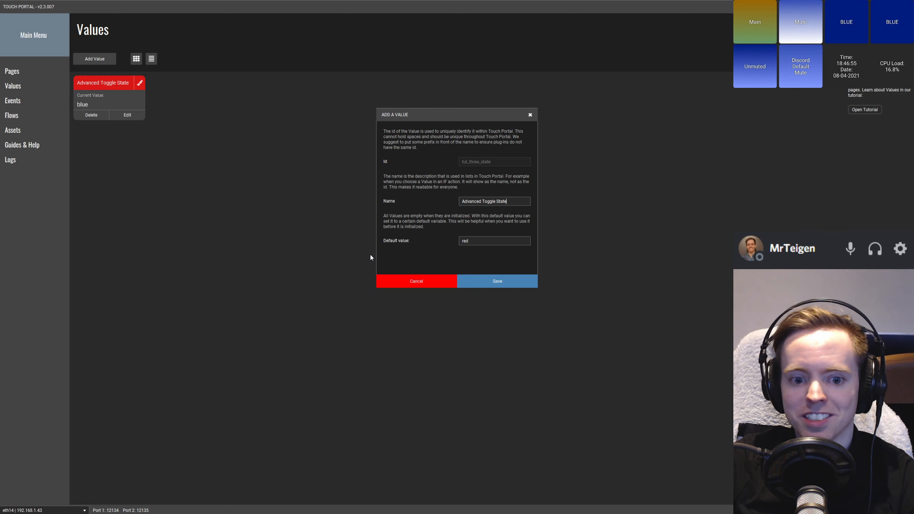
{"action": "left_click_drag", "start_coordinate": [480, 239], "coordinate": [459, 241]}
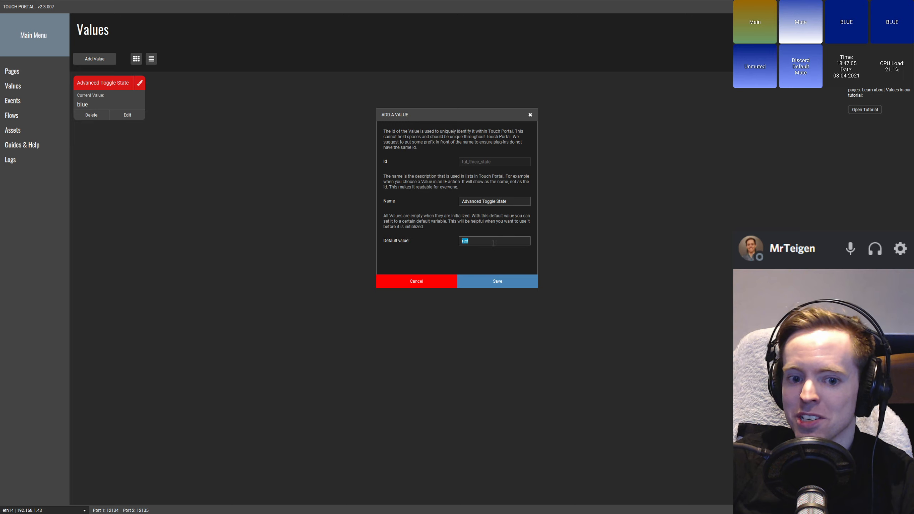
{"action": "left_click", "coordinate": [491, 243]}
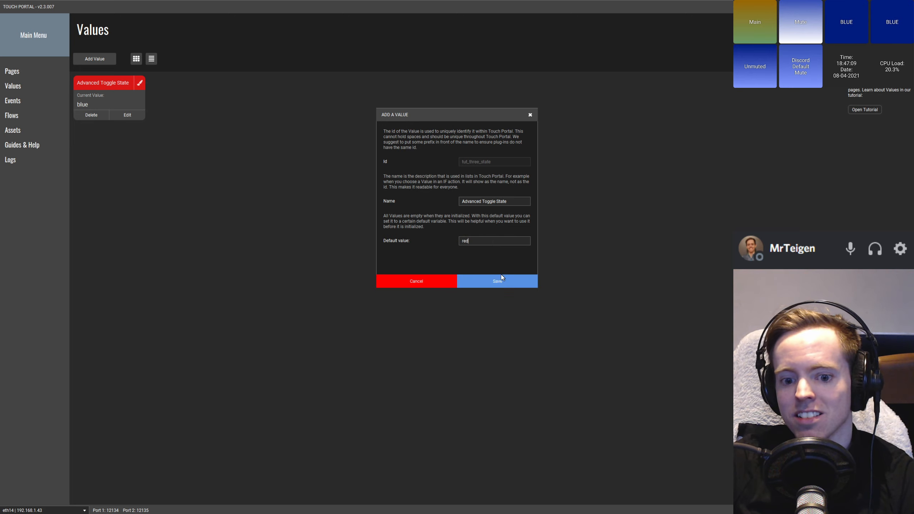
{"action": "left_click", "coordinate": [489, 282]}
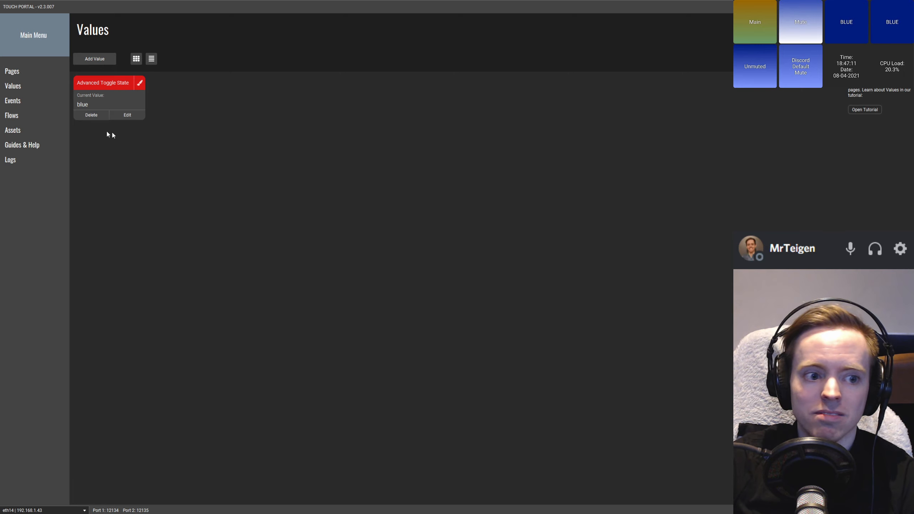
Open the first RED button on the Buttons page and examine its On Pressed conditions and On Event responses to Advanced Toggle State
{"action": "left_click", "coordinate": [23, 78]}
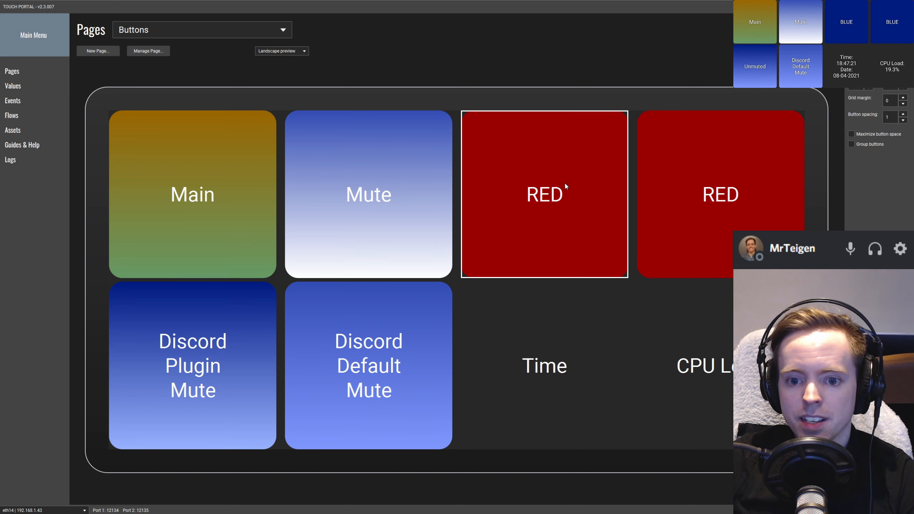
{"action": "left_click", "coordinate": [551, 197]}
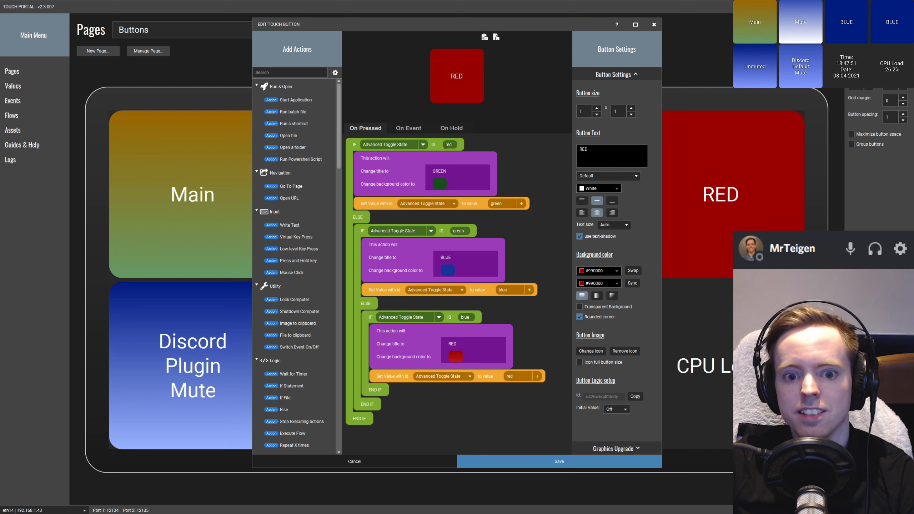
{"action": "double_click", "coordinate": [449, 144]}
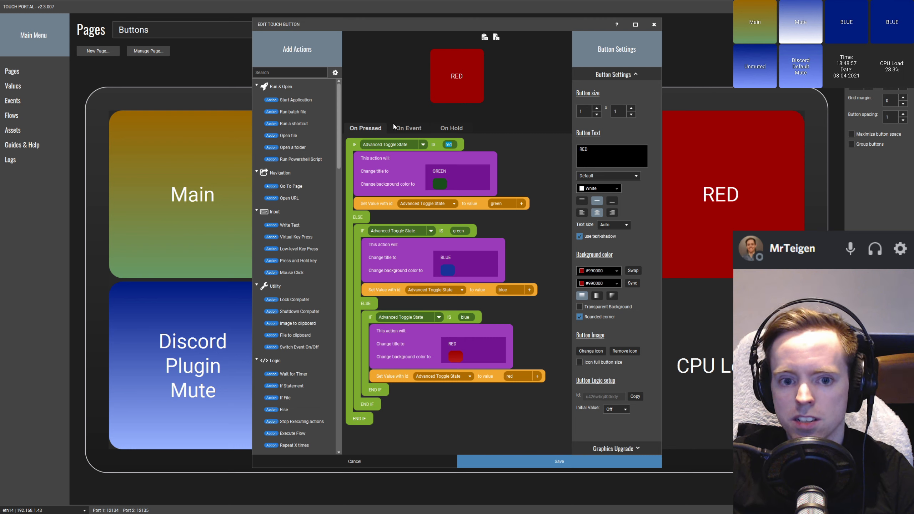
{"action": "left_click", "coordinate": [407, 127]}
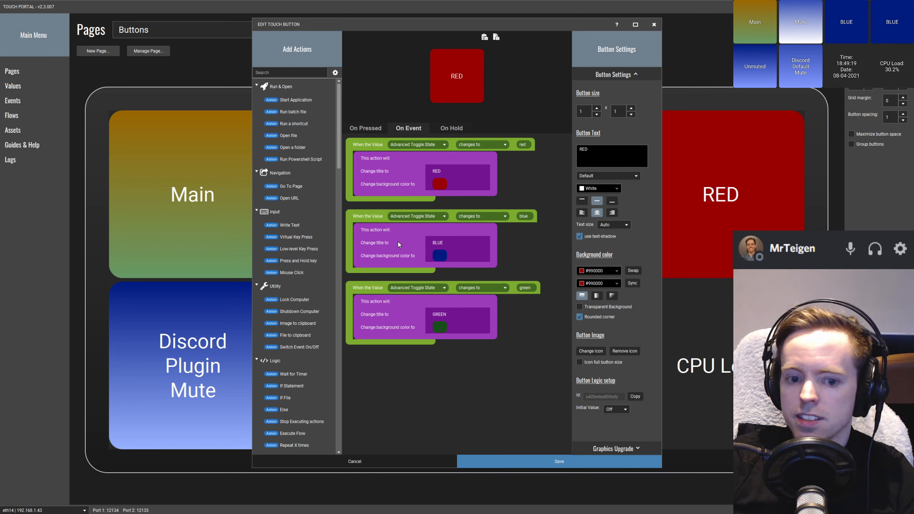
{"action": "left_click", "coordinate": [381, 127]}
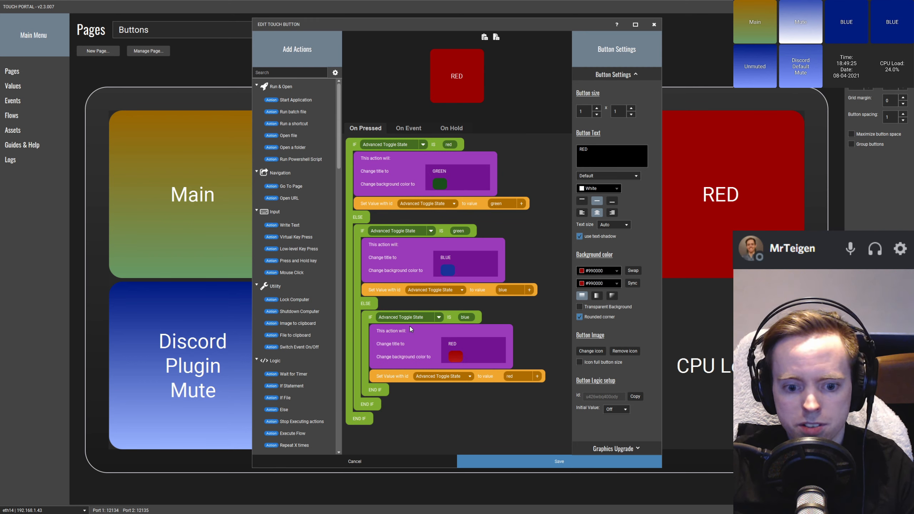
Duplicate the blue If condition with its RED title change and Set Value action in the RED button's pressed actions
{"action": "left_click", "coordinate": [371, 315], "text": "ctrl"}
{"action": "left_click", "coordinate": [398, 343], "text": "ctrl"}
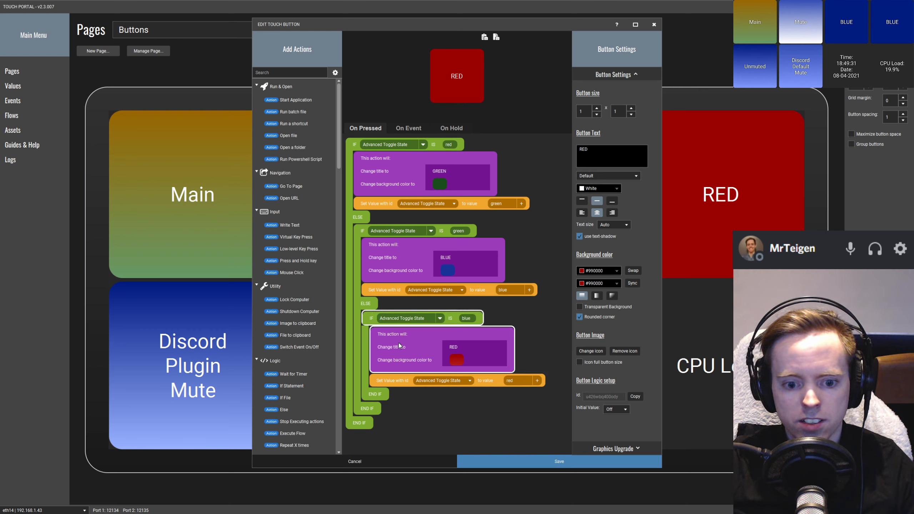
{"action": "left_click", "coordinate": [402, 382], "text": "ctrl"}
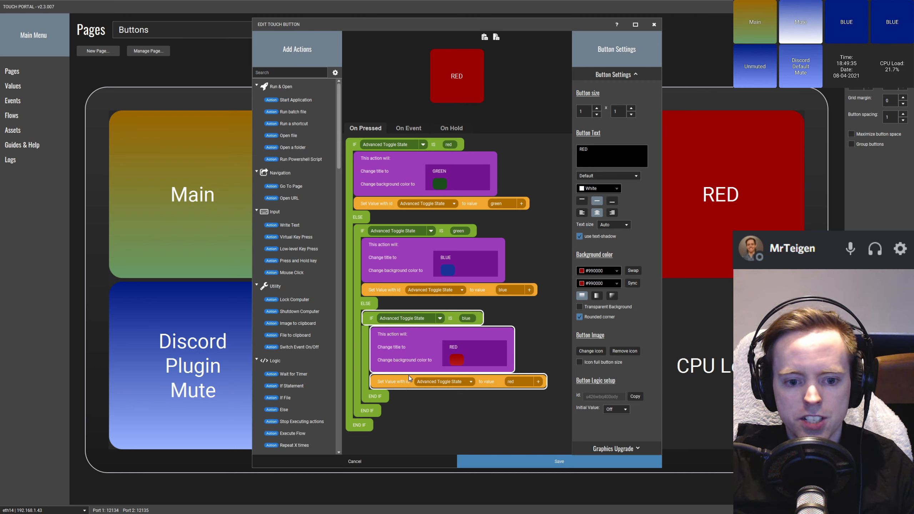
{"action": "key", "text": "ctrl+c"}
{"action": "key", "text": "ctrl+v"}
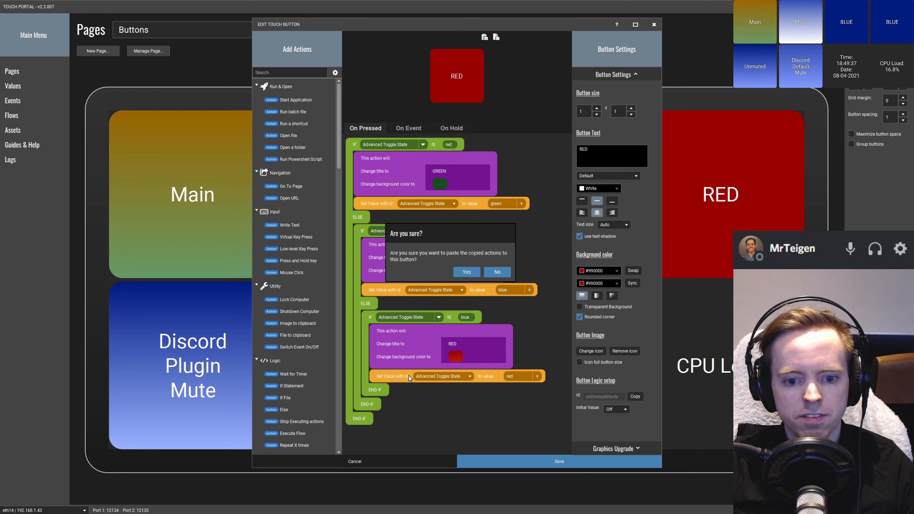
{"action": "left_click", "coordinate": [471, 274]}
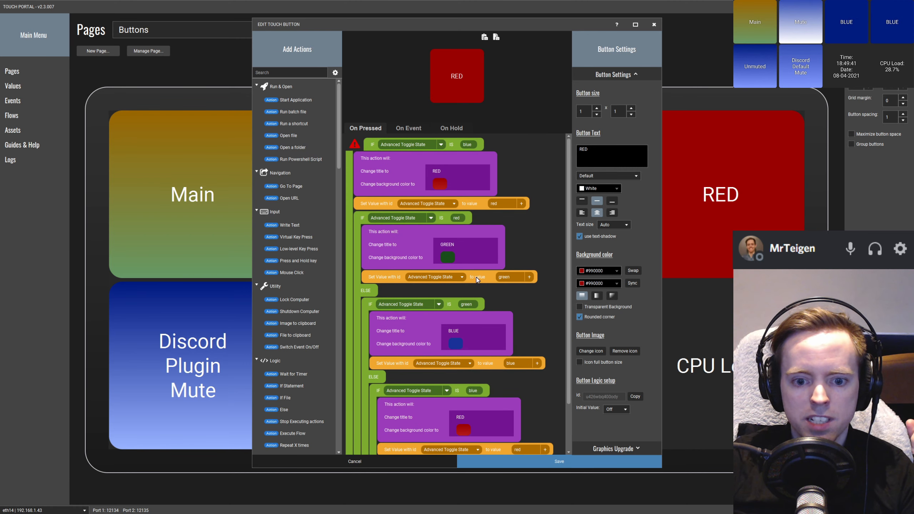
Review the RED button's pressed-action chain with the added PURPLE state on the (main) page and save the button
{"action": "scroll", "coordinate": [474, 281], "scroll_direction": "down", "scroll_amount": 1}
{"action": "scroll", "coordinate": [473, 280], "scroll_direction": "up", "scroll_amount": 1}
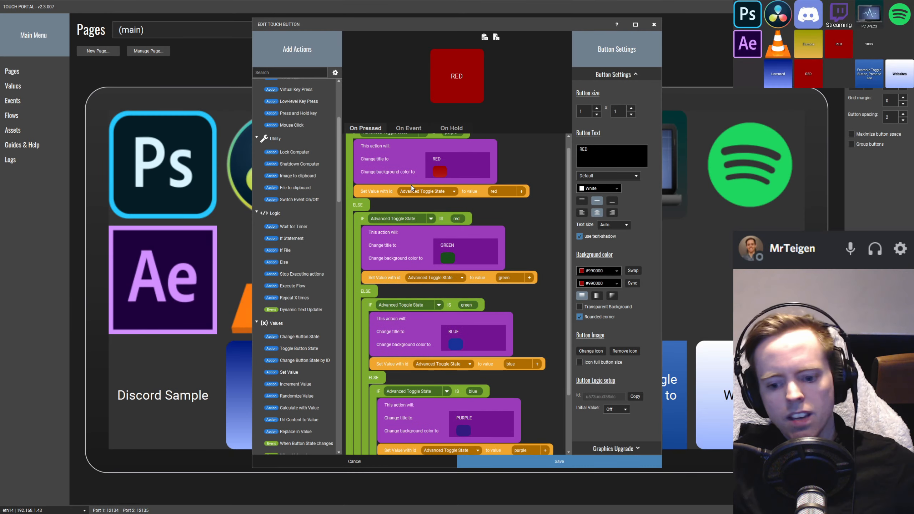
{"action": "scroll", "coordinate": [410, 198], "scroll_direction": "up", "scroll_amount": 1}
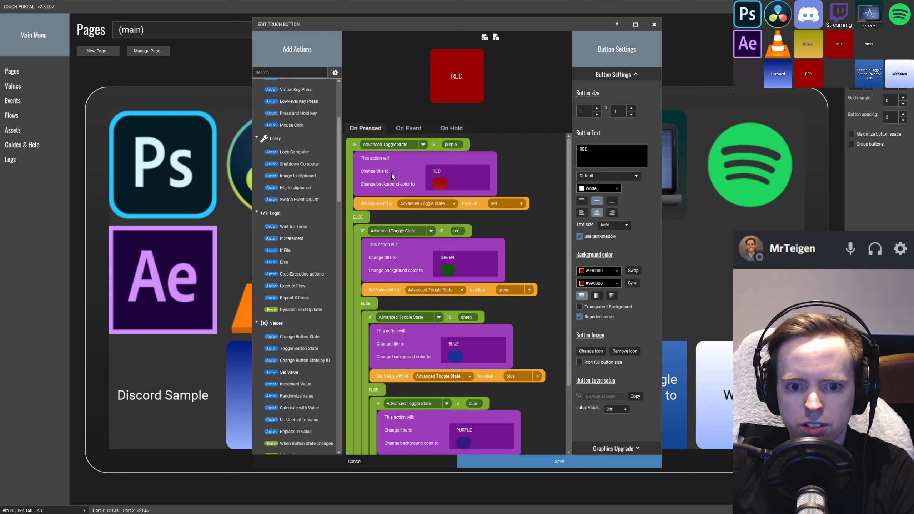
{"action": "scroll", "coordinate": [395, 172], "scroll_direction": "down", "scroll_amount": 1}
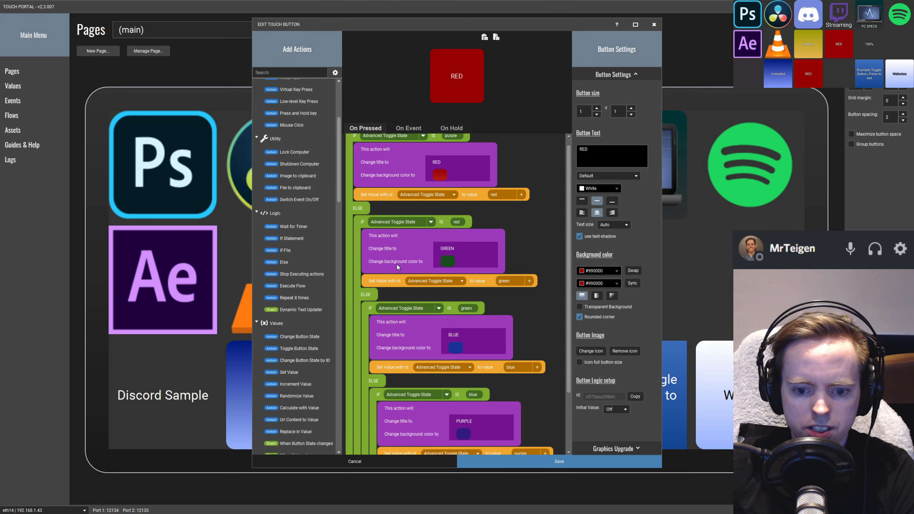
{"action": "left_click", "coordinate": [538, 459]}
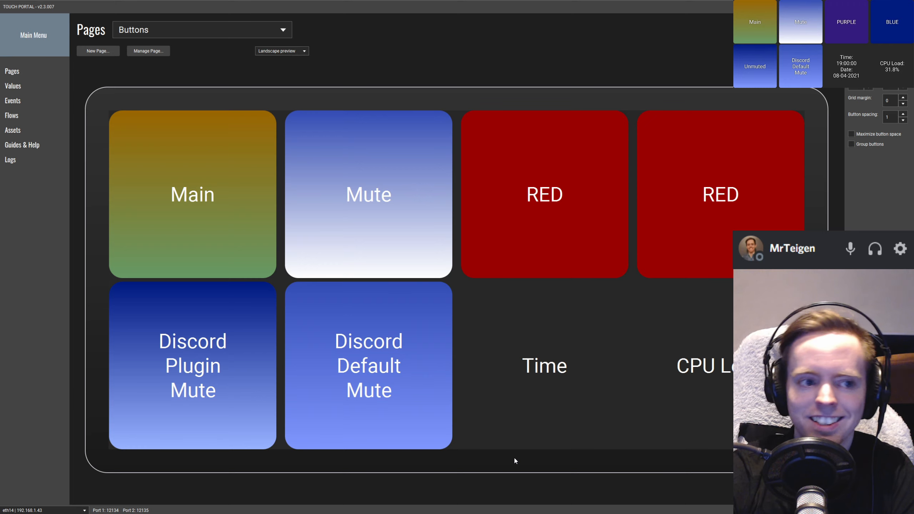
Show the Values page, and on the device go to the main page, view the PC SPECS page and return to main
{"action": "left_click", "coordinate": [12, 89]}
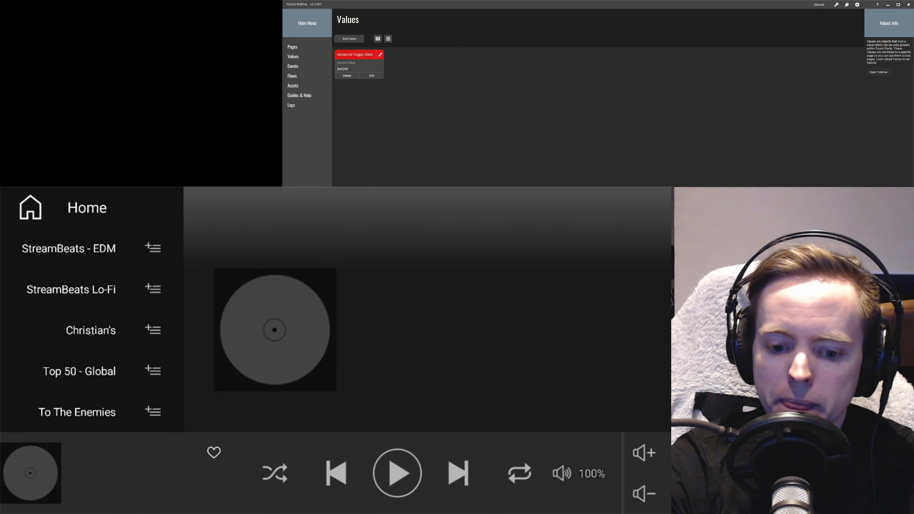
{"action": "left_click", "coordinate": [30, 208]}
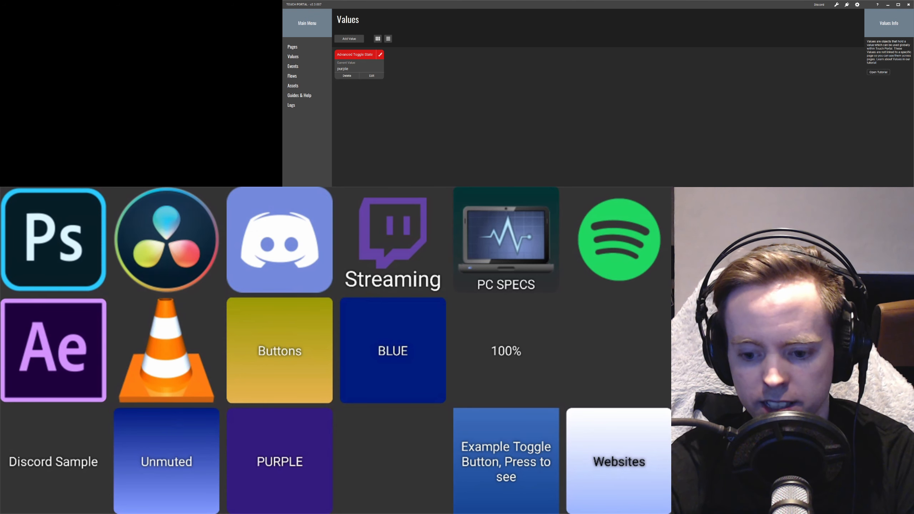
{"action": "left_click", "coordinate": [506, 239]}
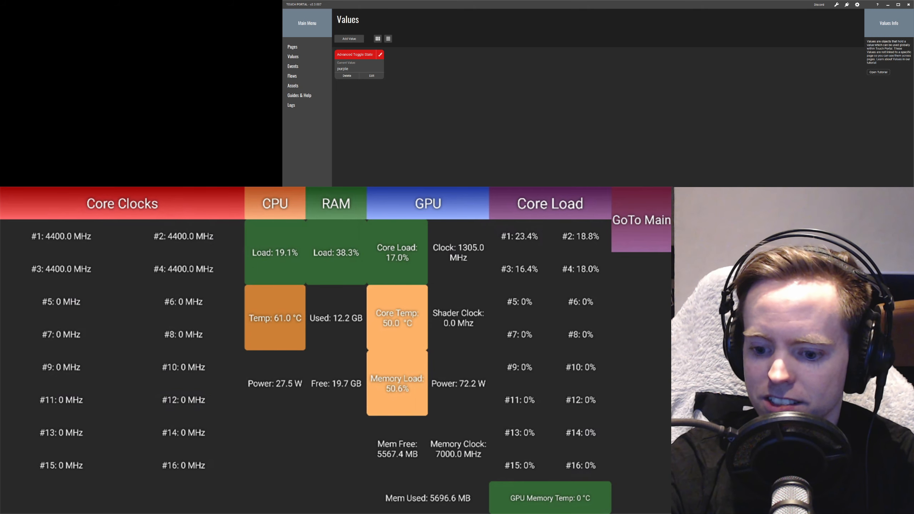
{"action": "left_click", "coordinate": [641, 220]}
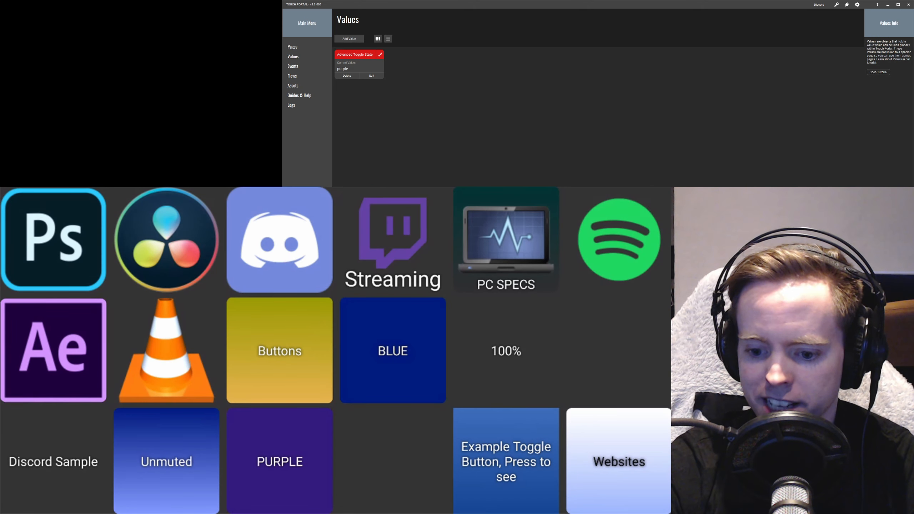
On the device, view the After Effects, Photoshop and DaVinci Resolve pages, returning to main after each, and open the VLC page
{"action": "left_click", "coordinate": [53, 350]}
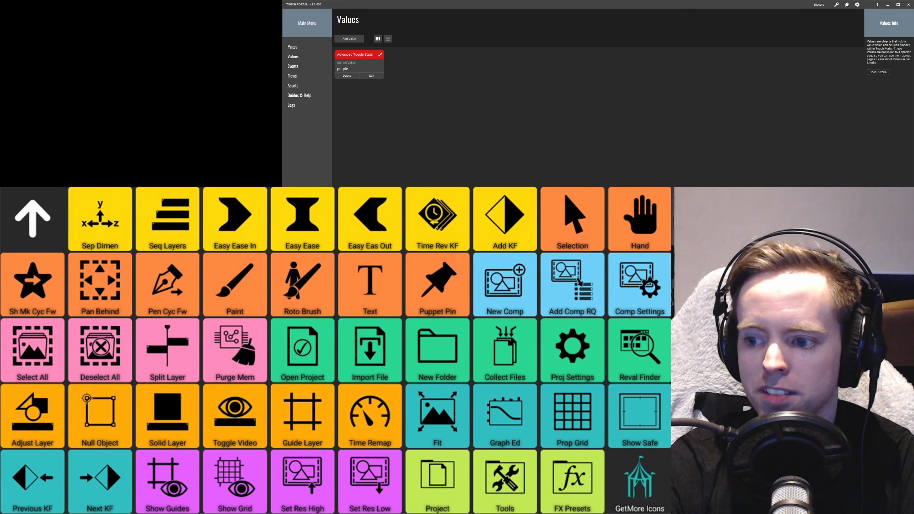
{"action": "left_click", "coordinate": [32, 219]}
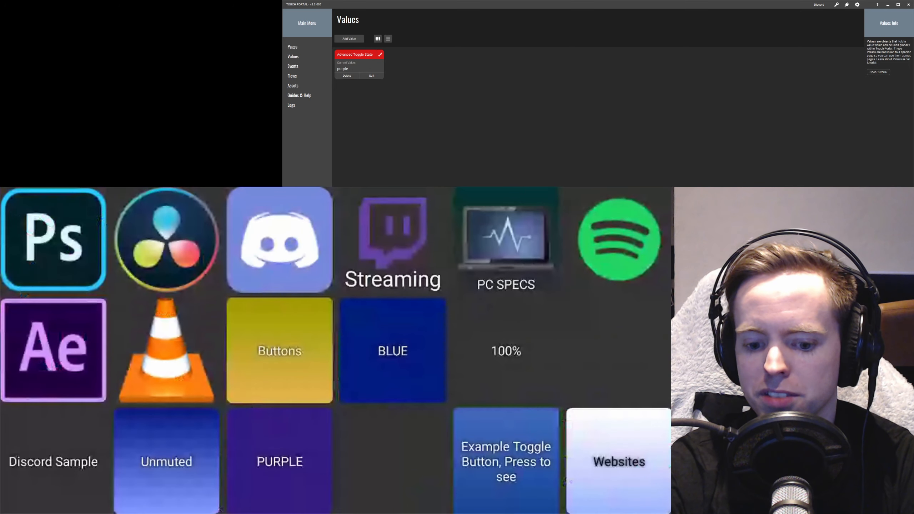
{"action": "left_click", "coordinate": [53, 240]}
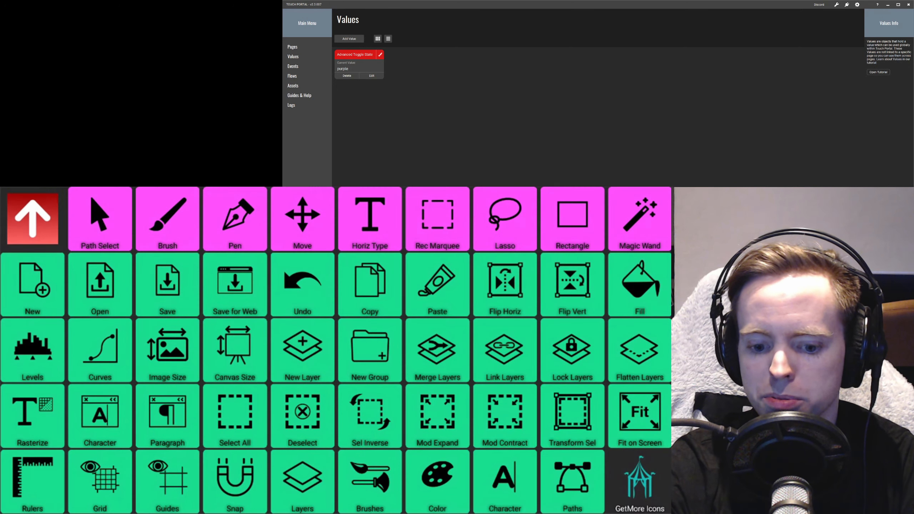
{"action": "left_click", "coordinate": [33, 219]}
{"action": "left_click", "coordinate": [166, 240]}
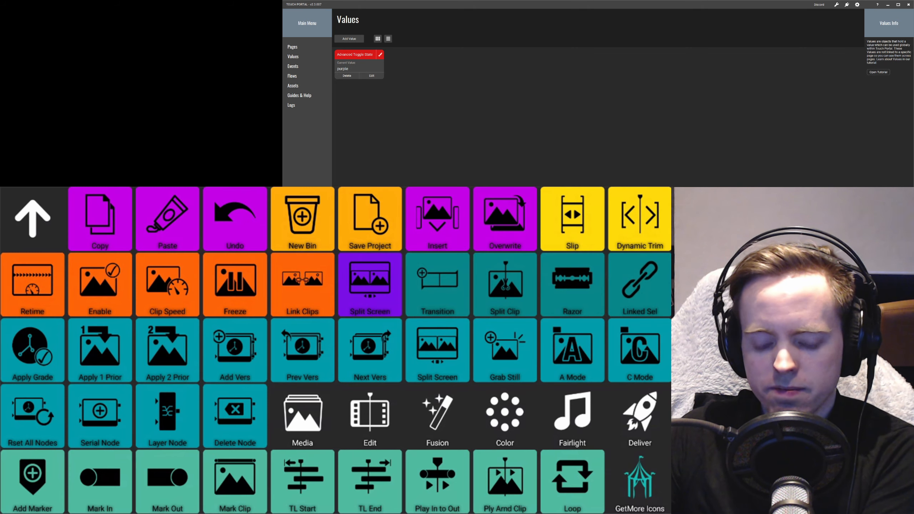
{"action": "left_click", "coordinate": [32, 218]}
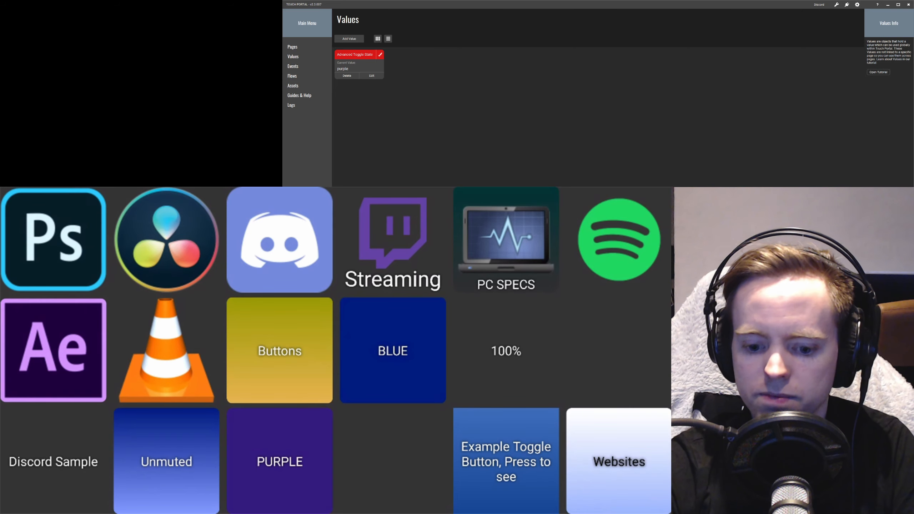
{"action": "left_click", "coordinate": [166, 350]}
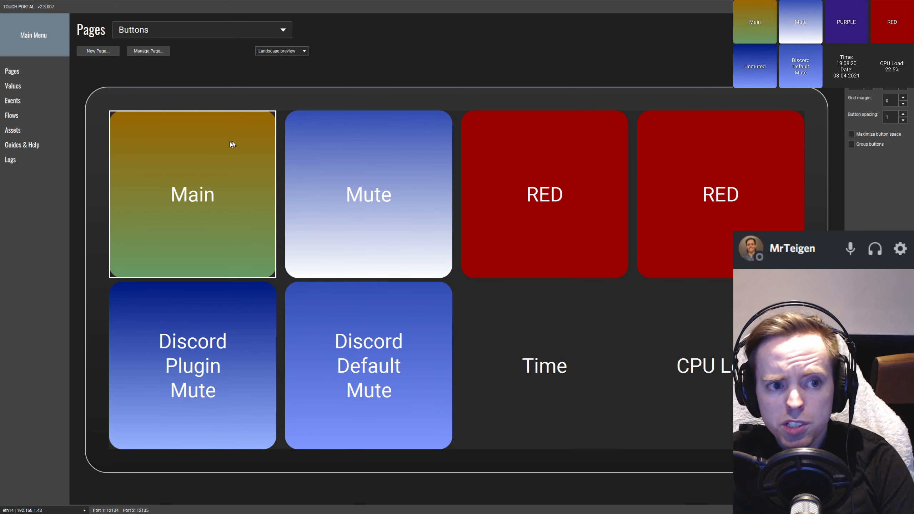
Look through the page management options, including page import, and show the (main) page in the editor
{"action": "left_click", "coordinate": [158, 52]}
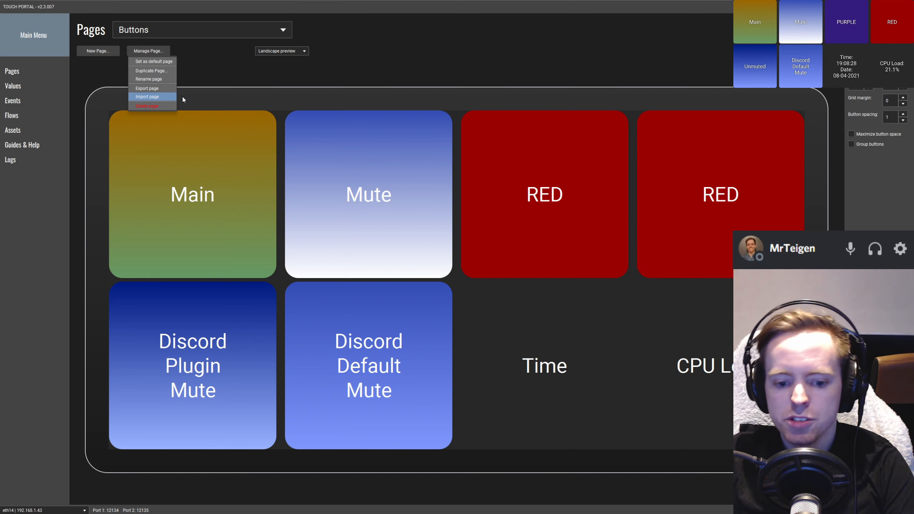
{"action": "left_click", "coordinate": [180, 30]}
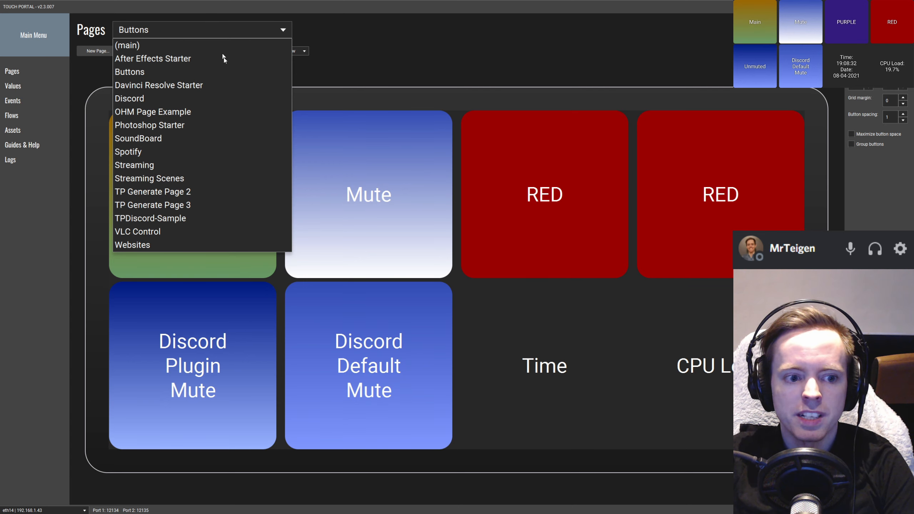
{"action": "left_click", "coordinate": [139, 46]}
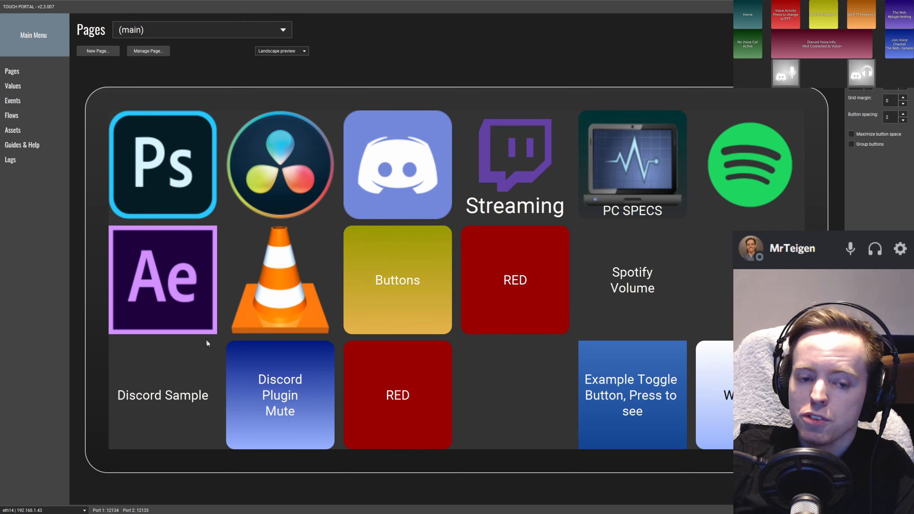
Open the Discord microphone button on the TPDiscord-Sample page, examine its On Pressed and On Event actions, and close it without saving
{"action": "left_click", "coordinate": [192, 24]}
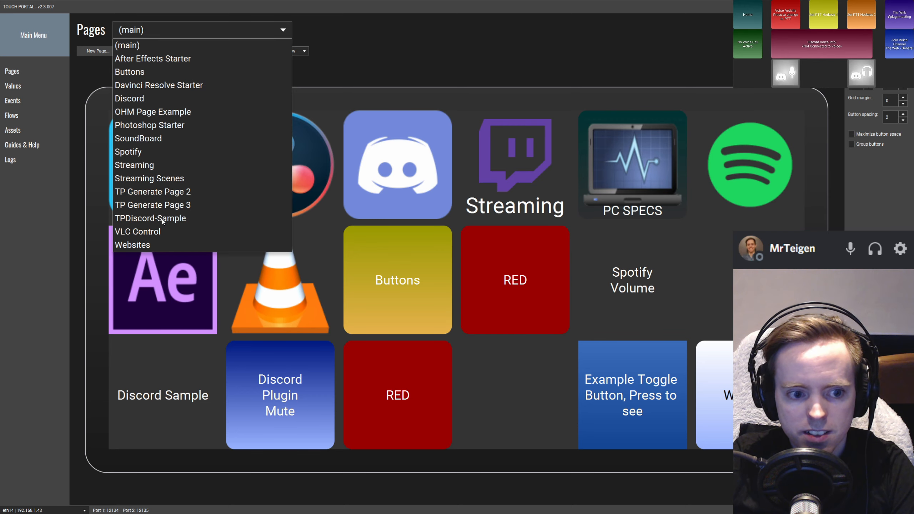
{"action": "left_click", "coordinate": [183, 219]}
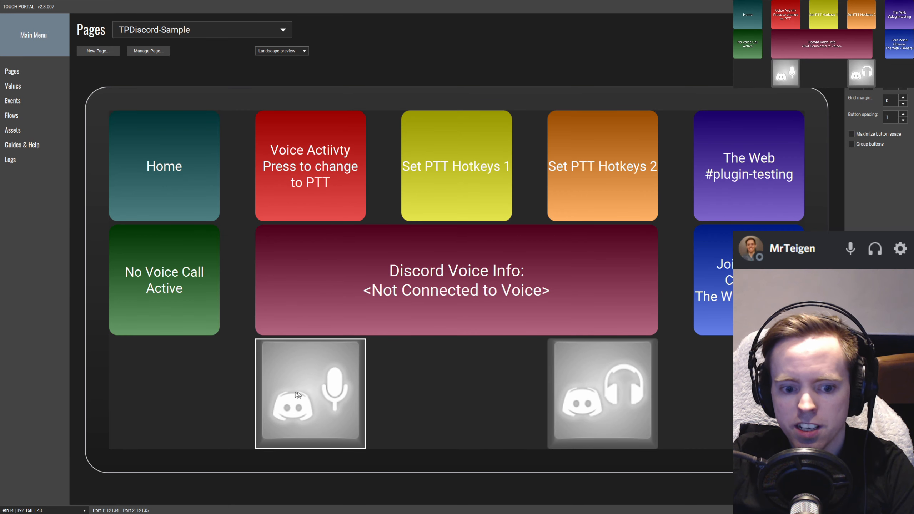
{"action": "left_click", "coordinate": [324, 397]}
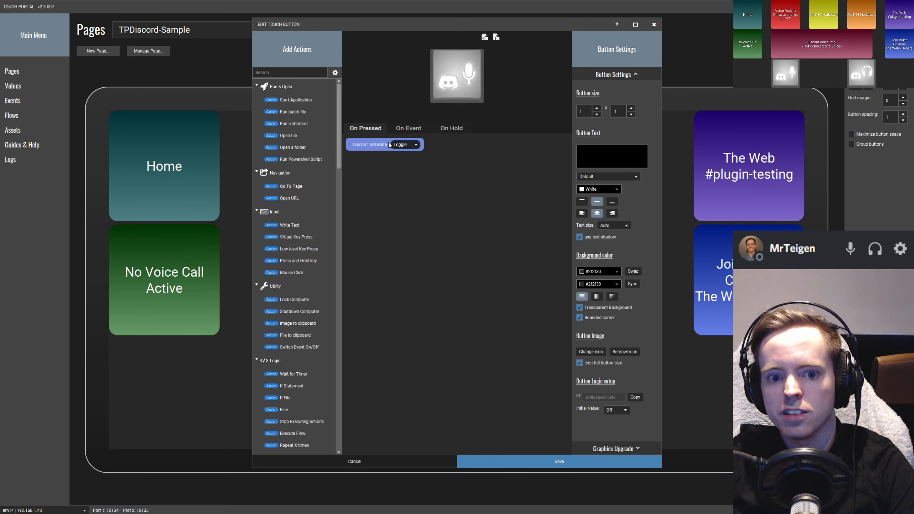
{"action": "left_click", "coordinate": [408, 129]}
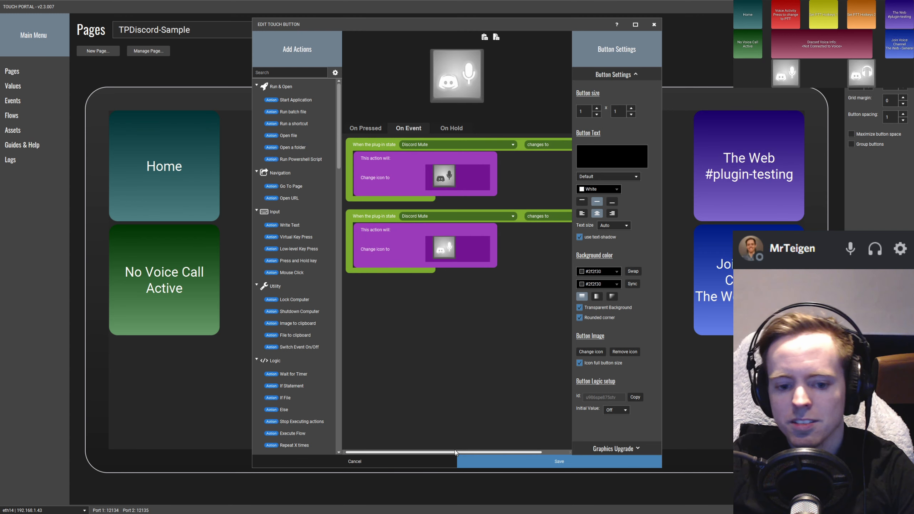
{"action": "left_click_drag", "start_coordinate": [444, 451], "coordinate": [378, 451]}
{"action": "left_click", "coordinate": [374, 460]}
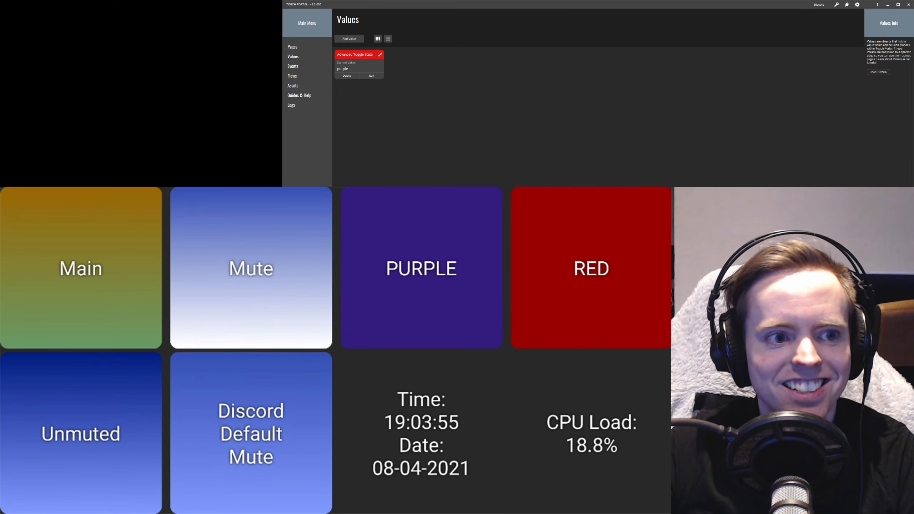
Show the Buttons page, open the Time button's On Event text update, and move the edit dialog aside to expose the page behind it
{"action": "left_click", "coordinate": [292, 47]}
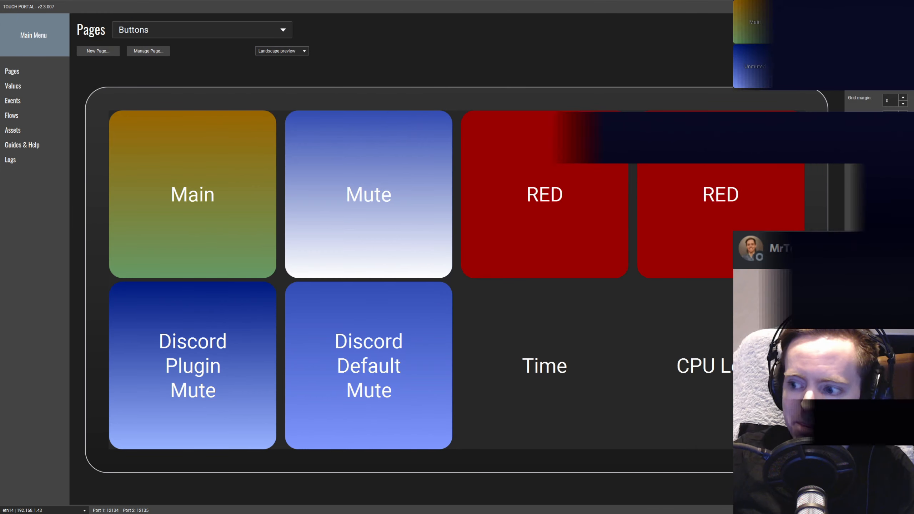
{"action": "left_click", "coordinate": [536, 394]}
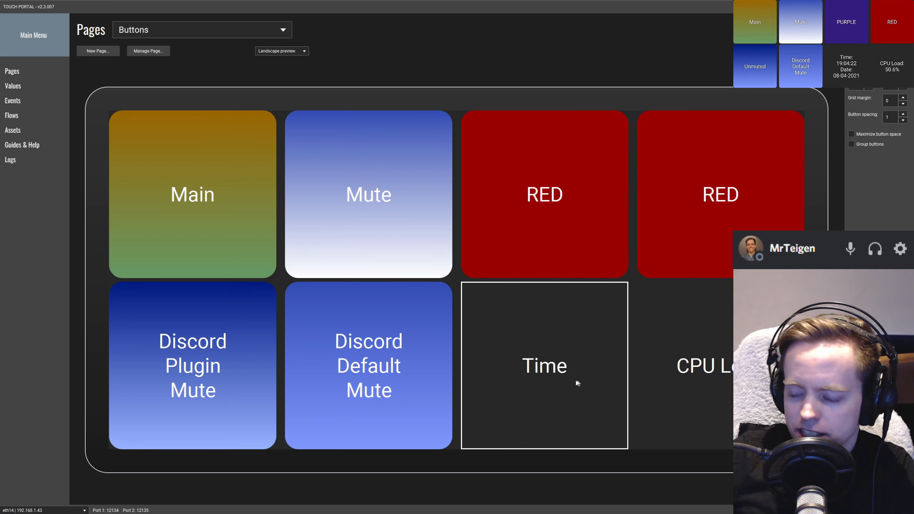
{"action": "left_click", "coordinate": [640, 400]}
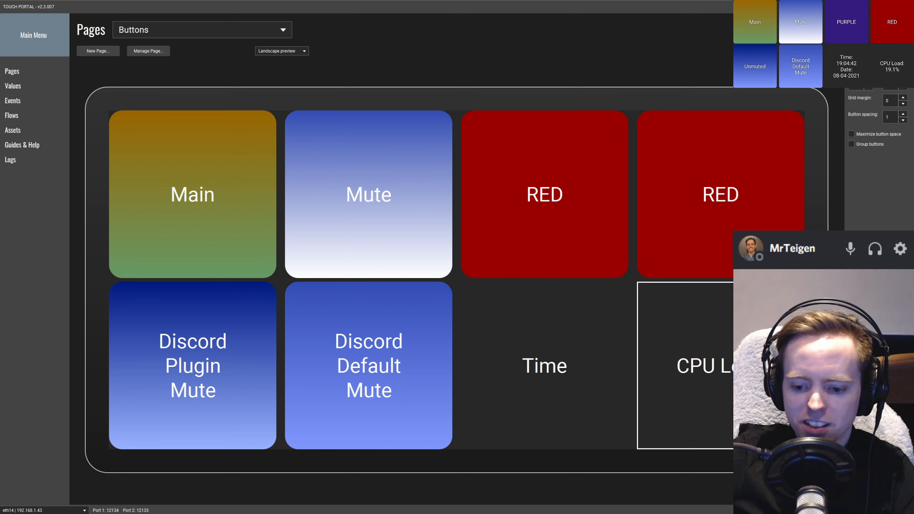
{"action": "double_click", "coordinate": [545, 371]}
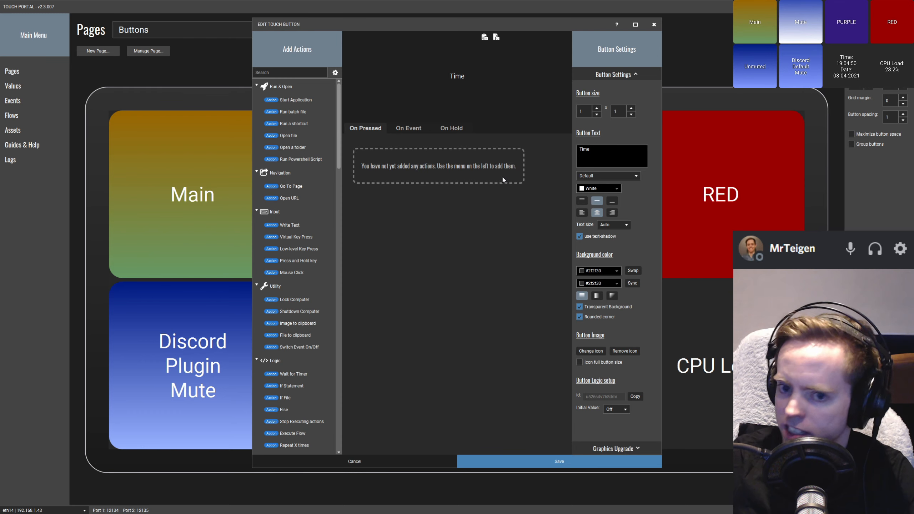
{"action": "left_click", "coordinate": [412, 130]}
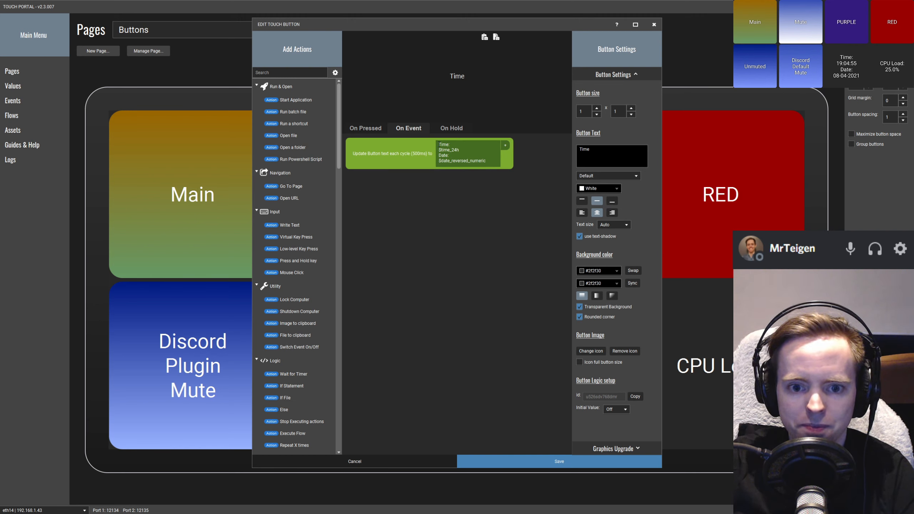
{"action": "left_click_drag", "start_coordinate": [439, 144], "coordinate": [463, 146]}
{"action": "left_click_drag", "start_coordinate": [540, 25], "coordinate": [244, 24]}
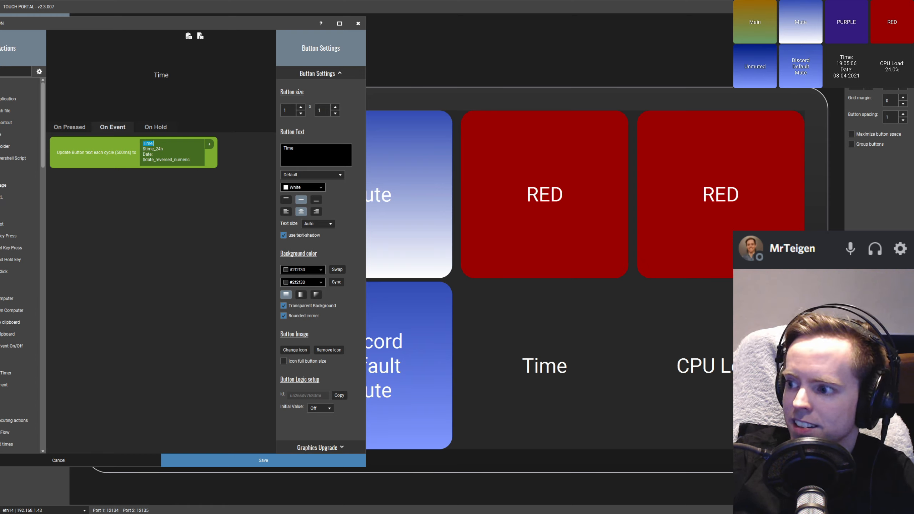
Examine the Time and Date lines with their 24-hour time and reversed numeric date variables in the button text, and save the button
{"action": "left_click", "coordinate": [162, 141]}
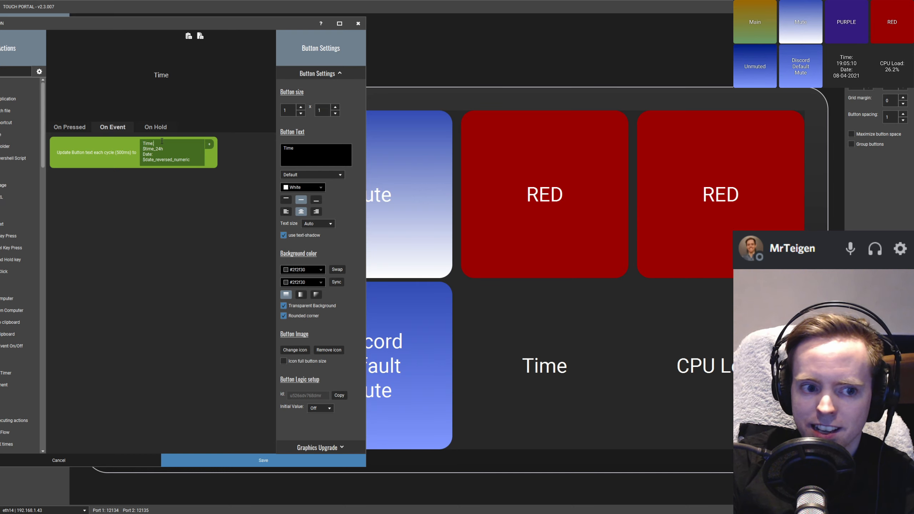
{"action": "key", "text": "Right"}
{"action": "key", "text": "Right"}
{"action": "key", "text": "Right"}
{"action": "key", "text": "Right"}
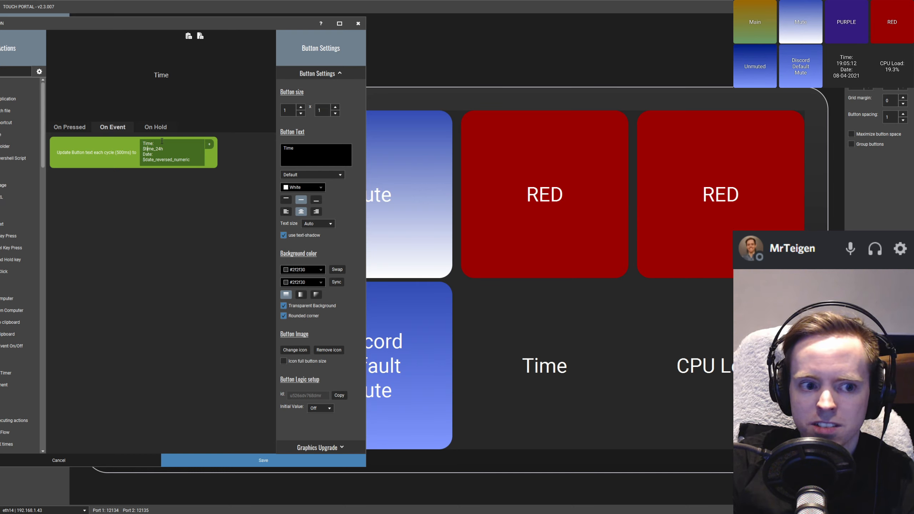
{"action": "key", "text": "Left"}
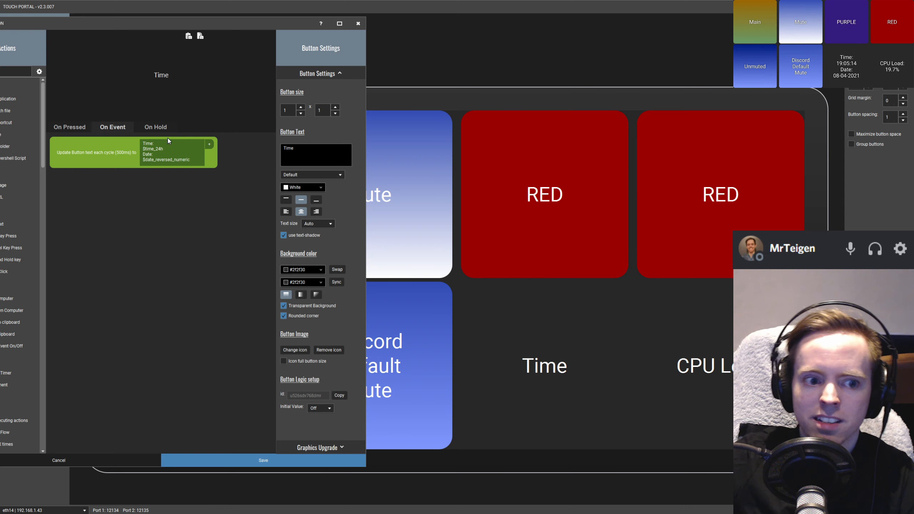
{"action": "left_click_drag", "start_coordinate": [164, 148], "coordinate": [141, 149]}
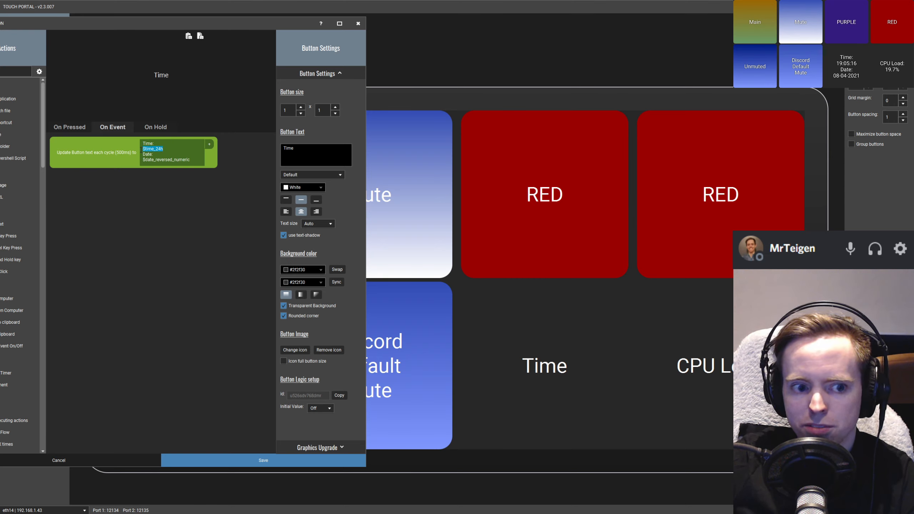
{"action": "left_click", "coordinate": [171, 148]}
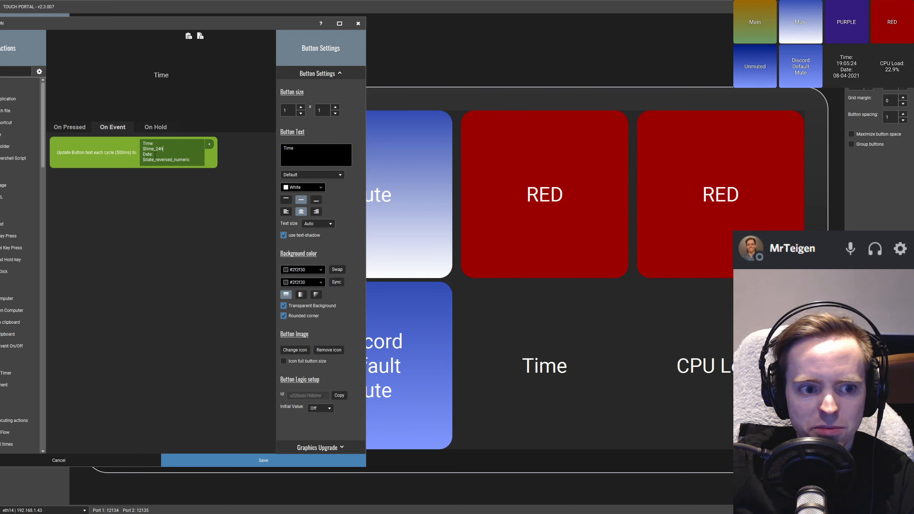
{"action": "mouse_move", "coordinate": [143, 154]}
{"action": "left_mouse_down"}
{"action": "mouse_move", "coordinate": [165, 160]}
{"action": "mouse_move", "coordinate": [142, 154]}
{"action": "left_mouse_up"}
{"action": "left_click", "coordinate": [145, 162]}
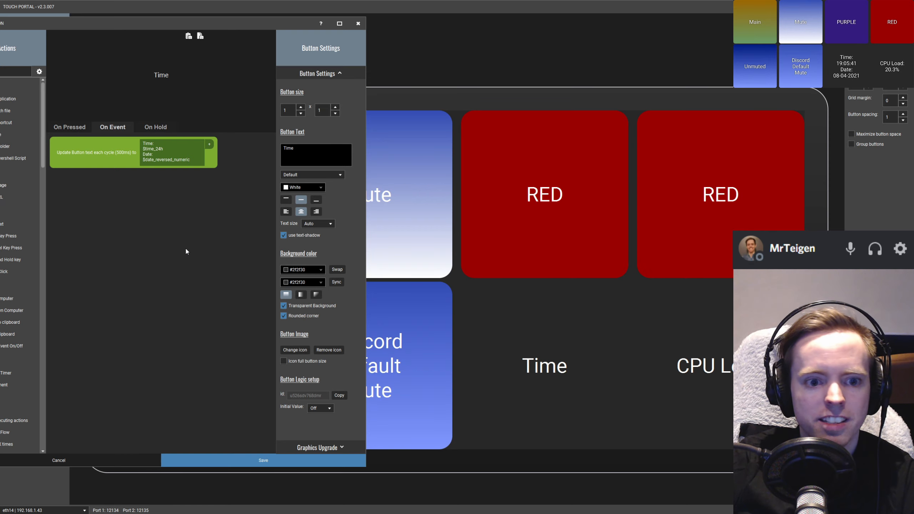
{"action": "left_click", "coordinate": [258, 461]}
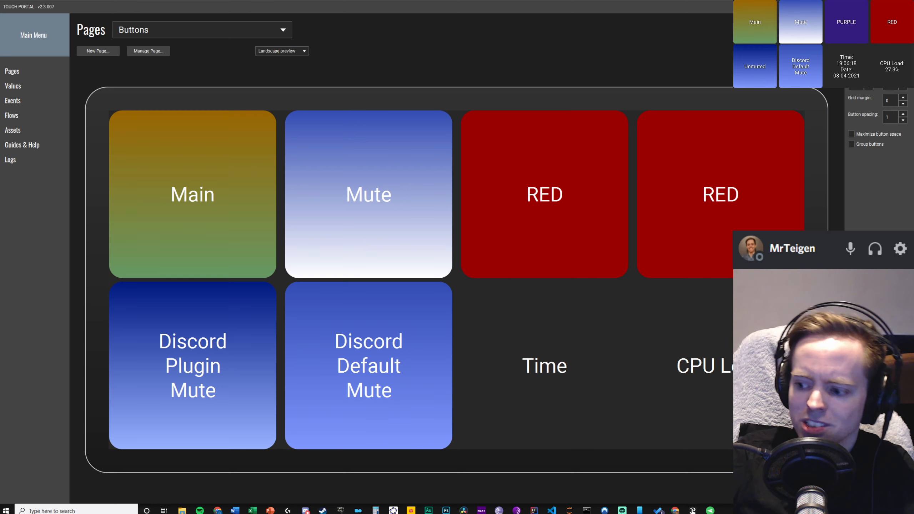
Show and close the Open Hardware Monitor window, and examine the CPU Load button's On Event text with its total-load value before saving it
{"action": "double_click", "coordinate": [813, 510]}
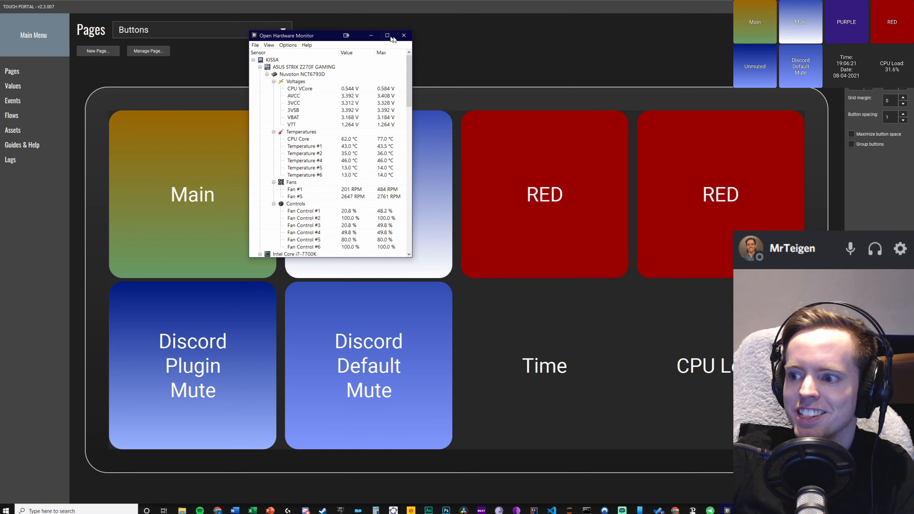
{"action": "left_click", "coordinate": [403, 36]}
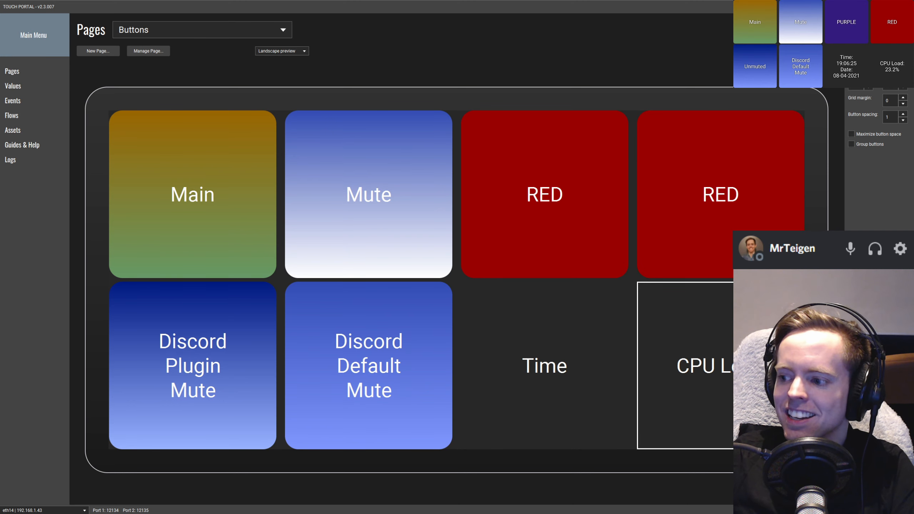
{"action": "left_click", "coordinate": [729, 363]}
{"action": "left_click", "coordinate": [399, 128]}
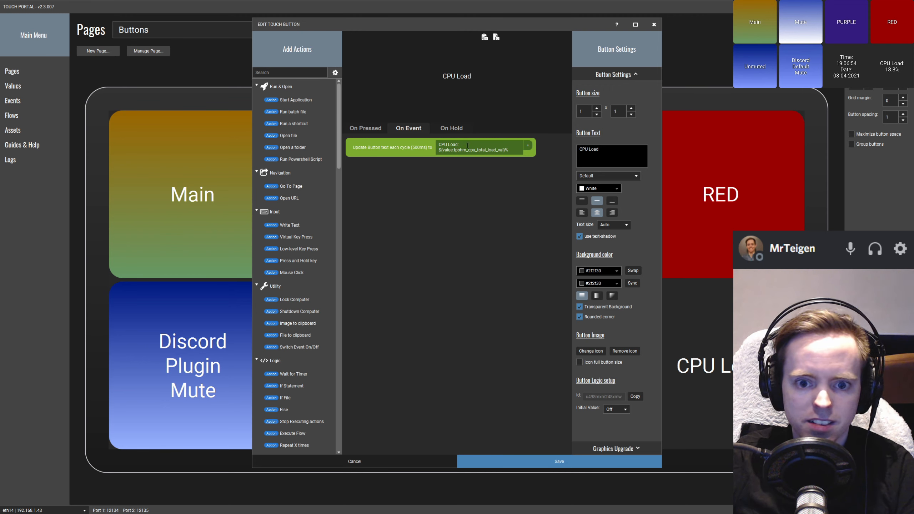
{"action": "left_click_drag", "start_coordinate": [439, 149], "coordinate": [503, 151]}
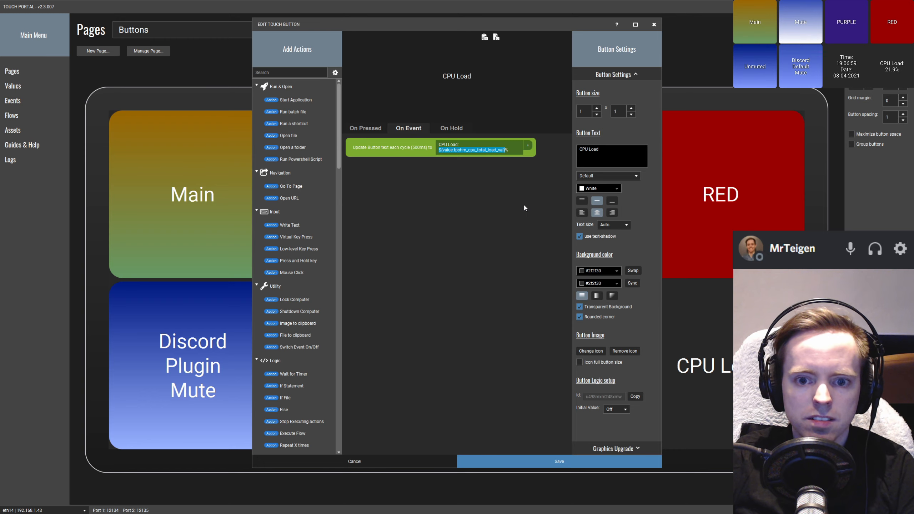
{"action": "left_click", "coordinate": [553, 460]}
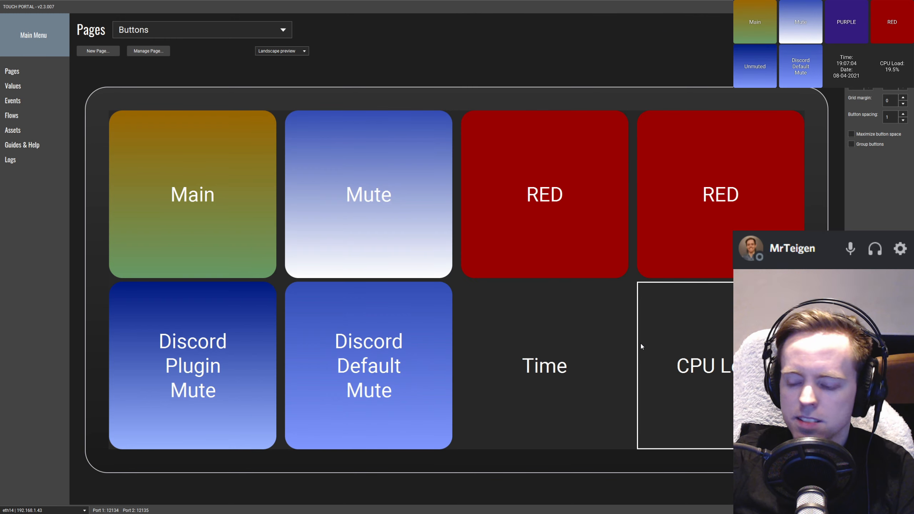